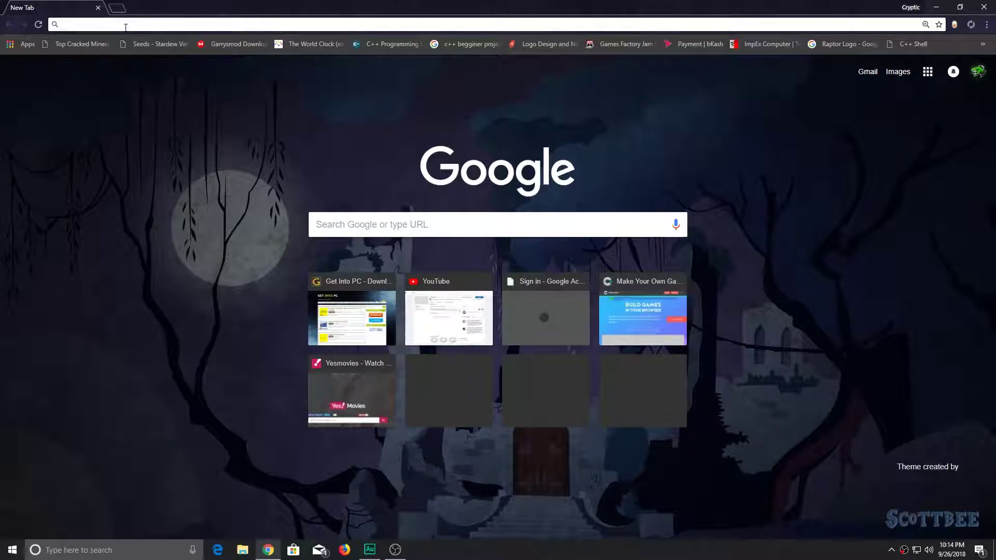
Load the Construct website at construct.net by entering 'construct' in Chrome's address bar.
type("construct.net")
key("Return")
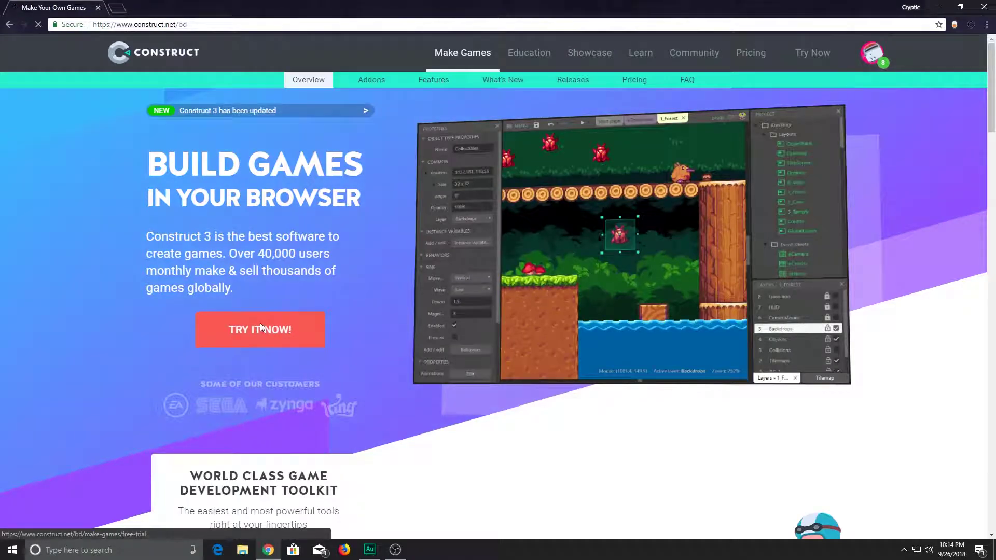
Launch the Construct 3 editor from construct.net's TRY IT NOW and view the account options.
left_click(259, 323)
left_click(871, 53)
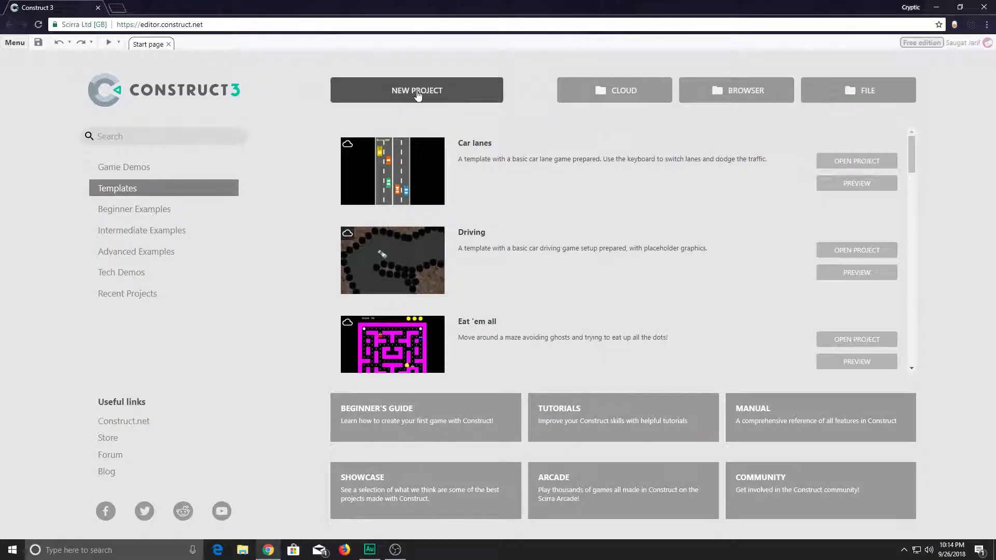
Create project 'Tutorial' with SD landscape 16:9 (854 x 480), landscape orientation and pixel-art optimization.
left_click(334, 90)
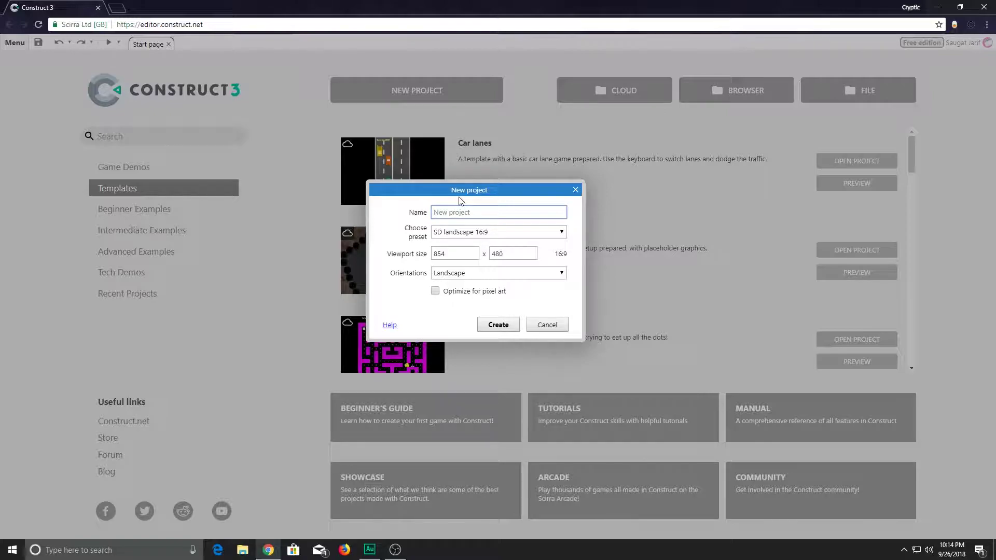
type("Tutorial")
left_click(475, 232)
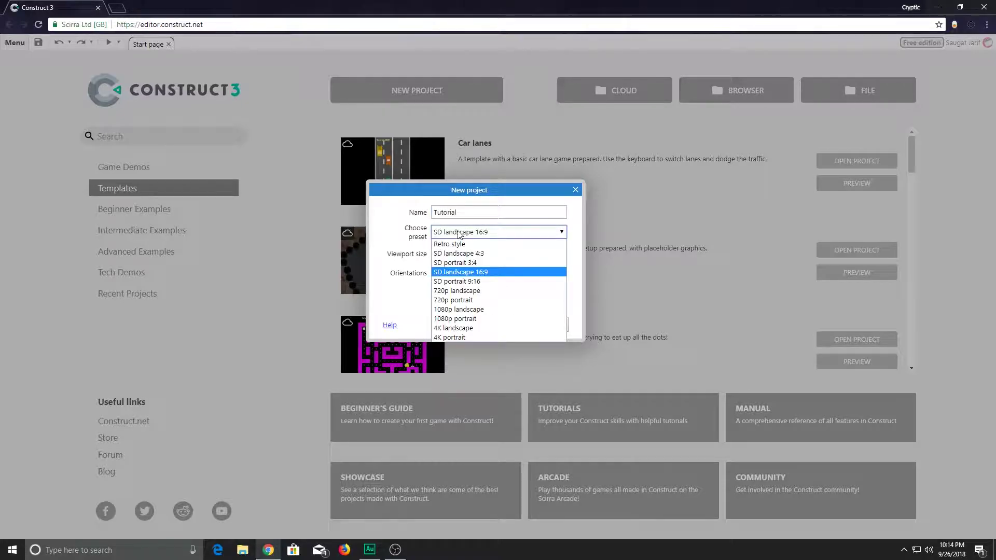
left_click(456, 267)
key("Tab")
key("Tab")
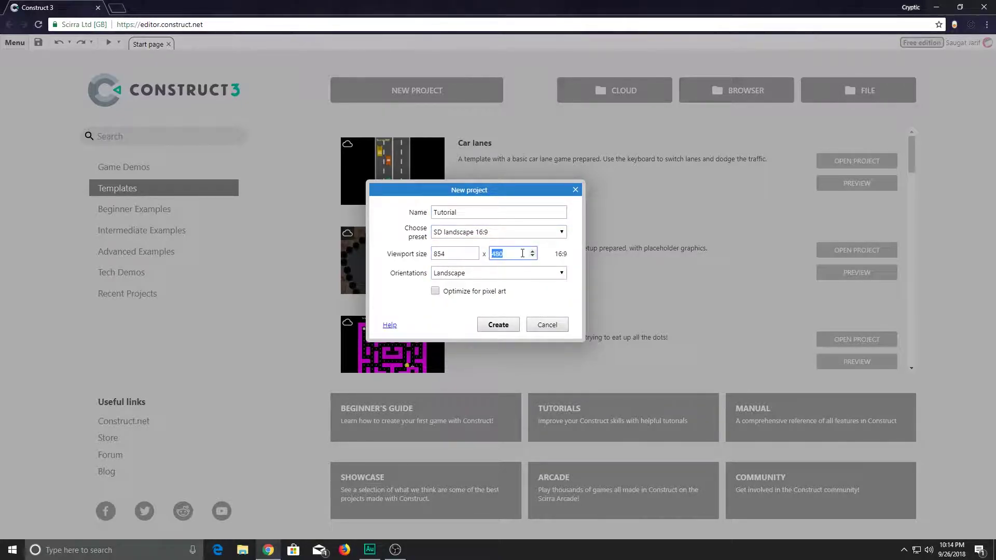
key("Tab")
left_click(464, 276)
left_click(463, 276)
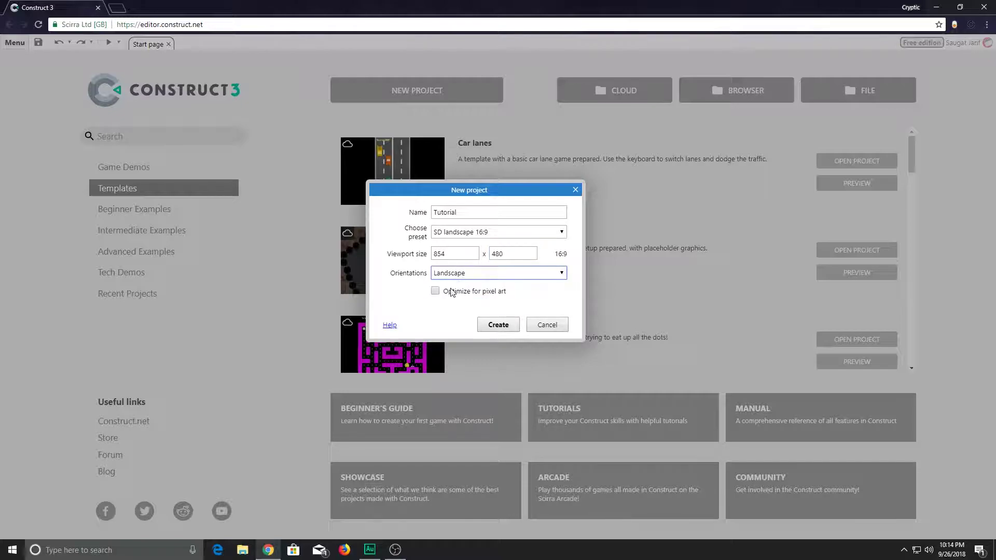
left_click(450, 293)
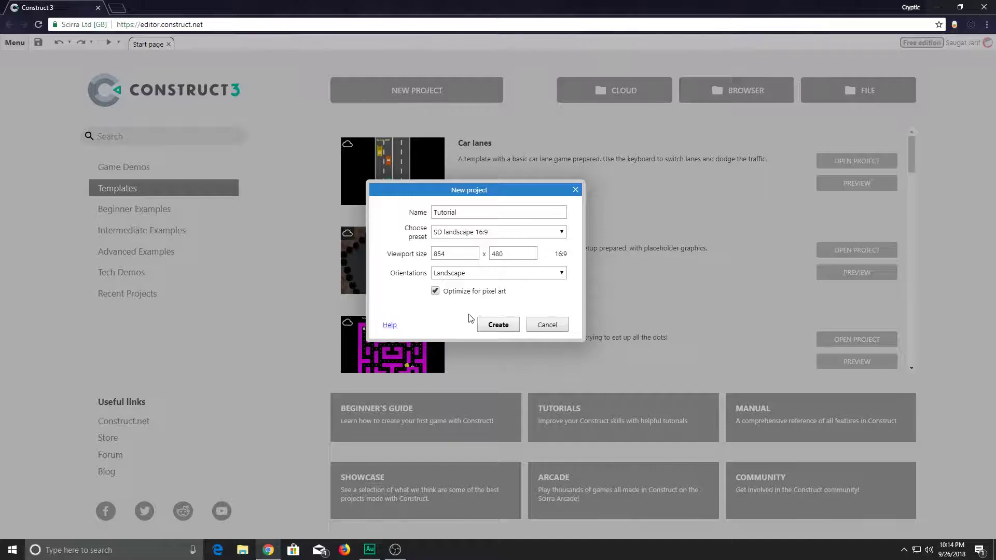
left_click(495, 327)
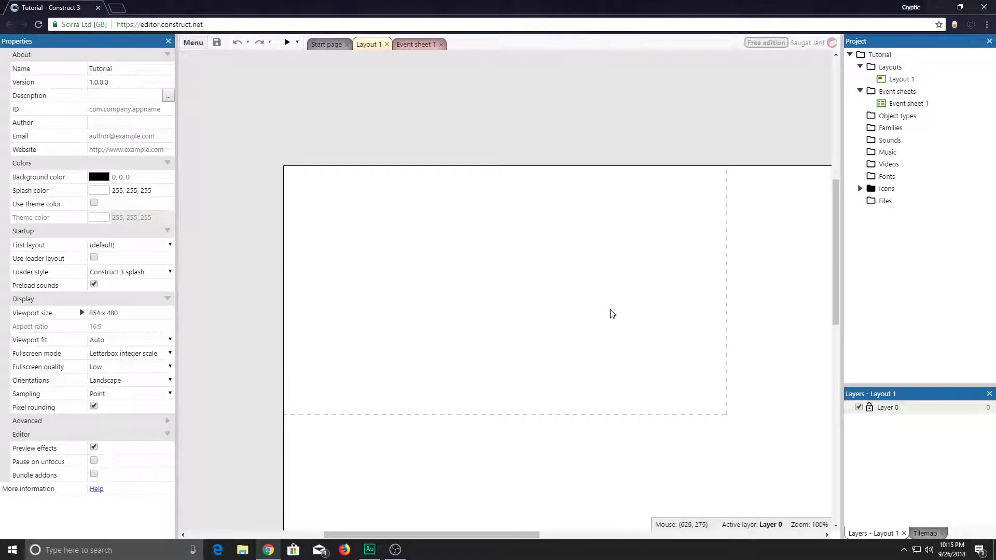
Zoom and pan around the empty Layout 1 and select it to show its properties.
scroll(522, 251, "up", 3, "ctrl")
scroll(493, 227, "down", 5, "ctrl")
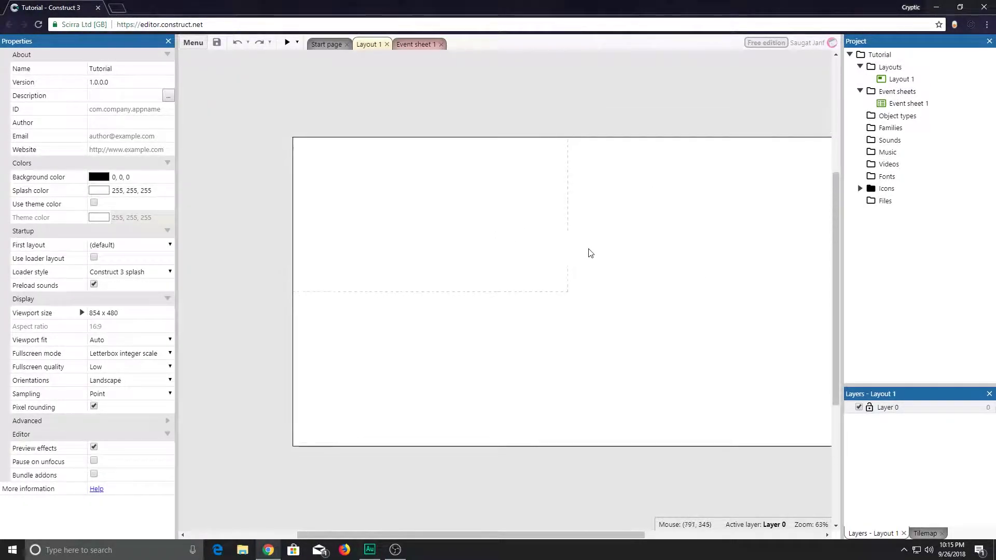
scroll(588, 253, "right", 3)
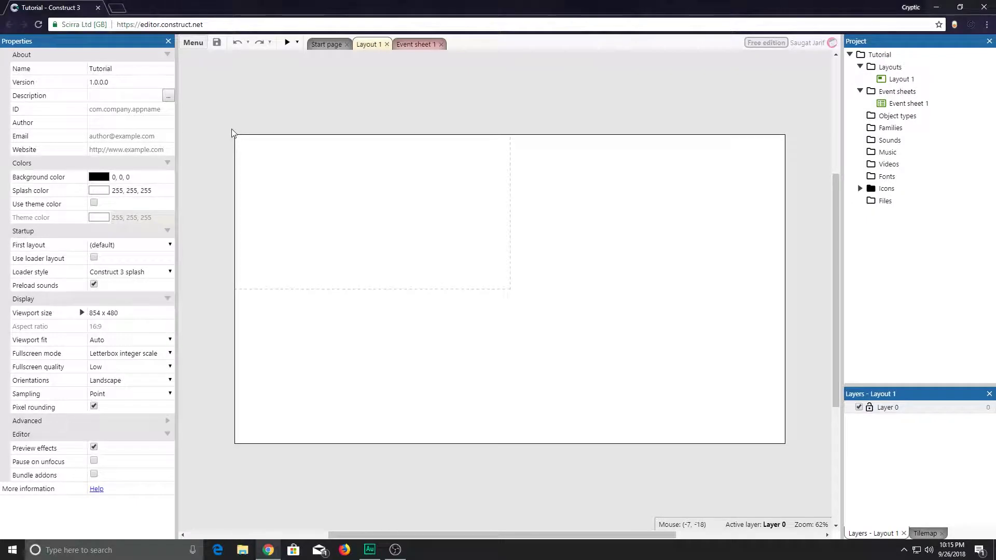
left_click_drag(231, 130, 787, 449)
right_click(353, 189)
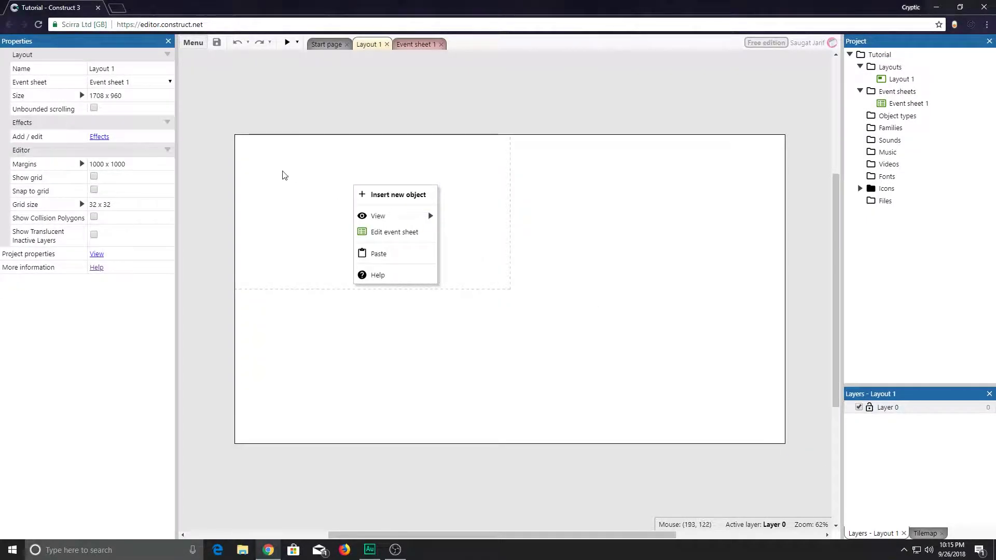
left_click(277, 173)
middle_click_drag(533, 242, 356, 186)
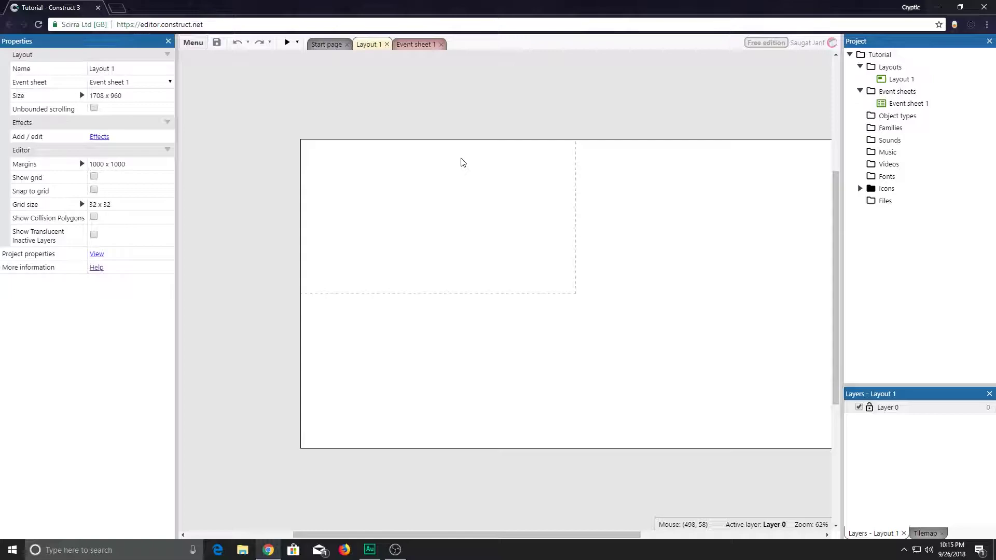
middle_click_drag(533, 193, 475, 180)
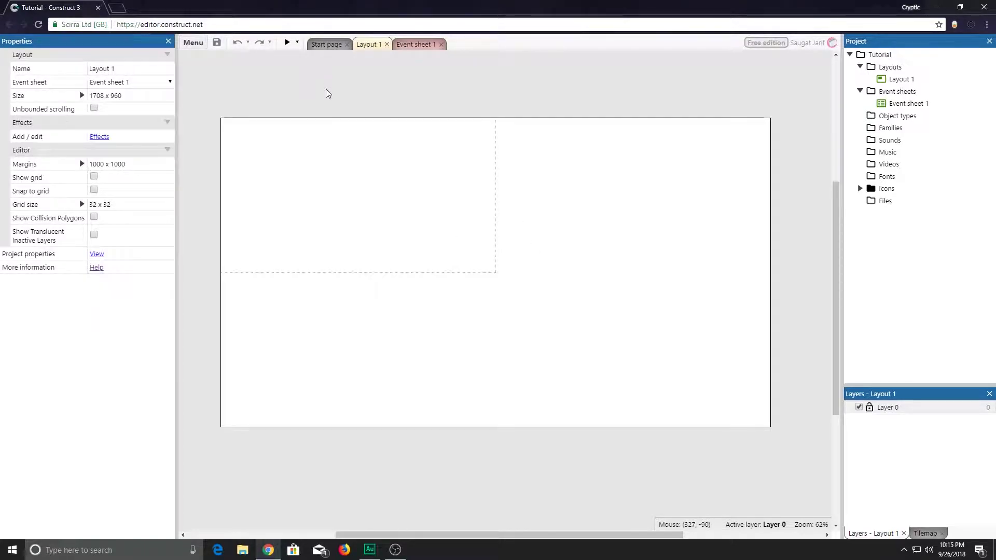
Replace 'Layout 1' with 'Game' in the layout's Name property.
left_click(121, 69)
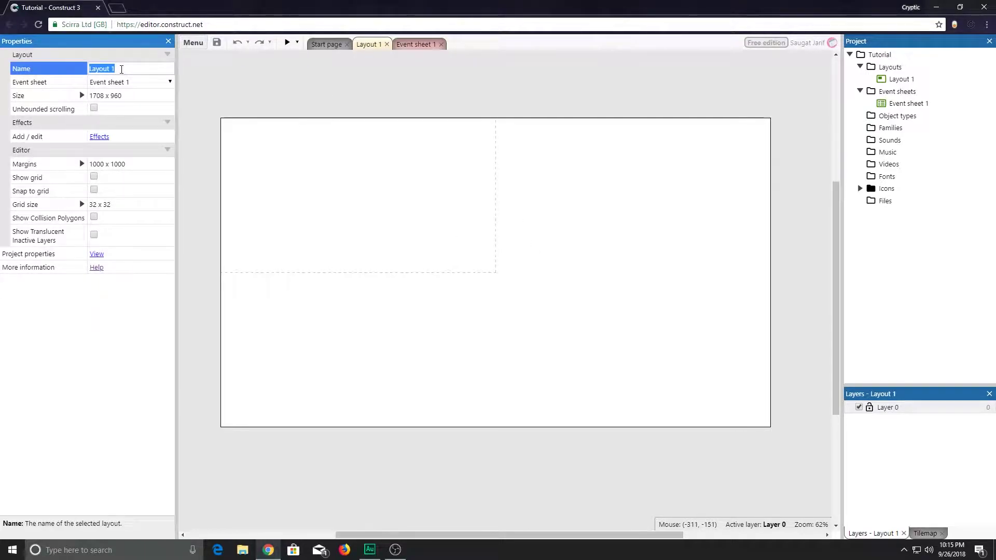
key("BackSpace")
type("Game")
key("Tab")
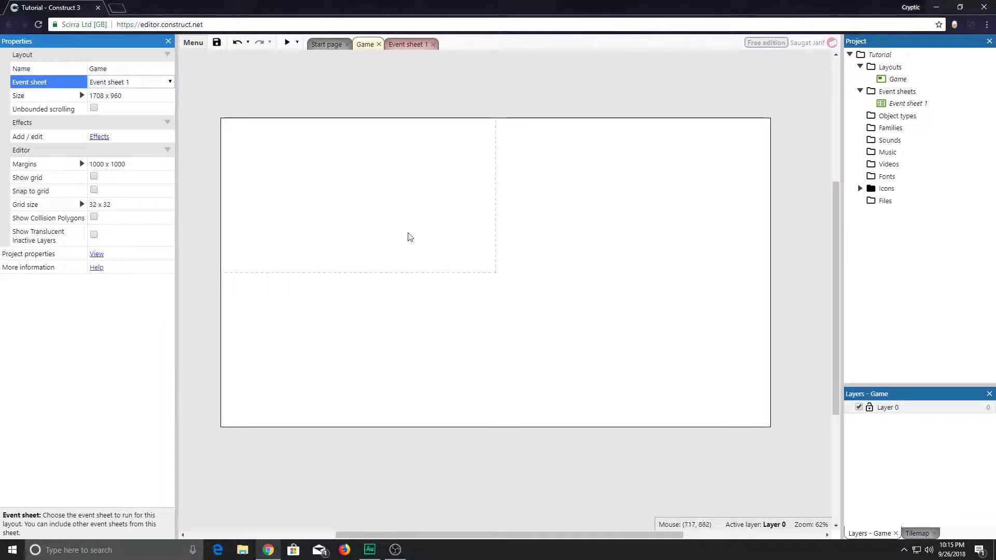
middle_click_drag(407, 235, 383, 239)
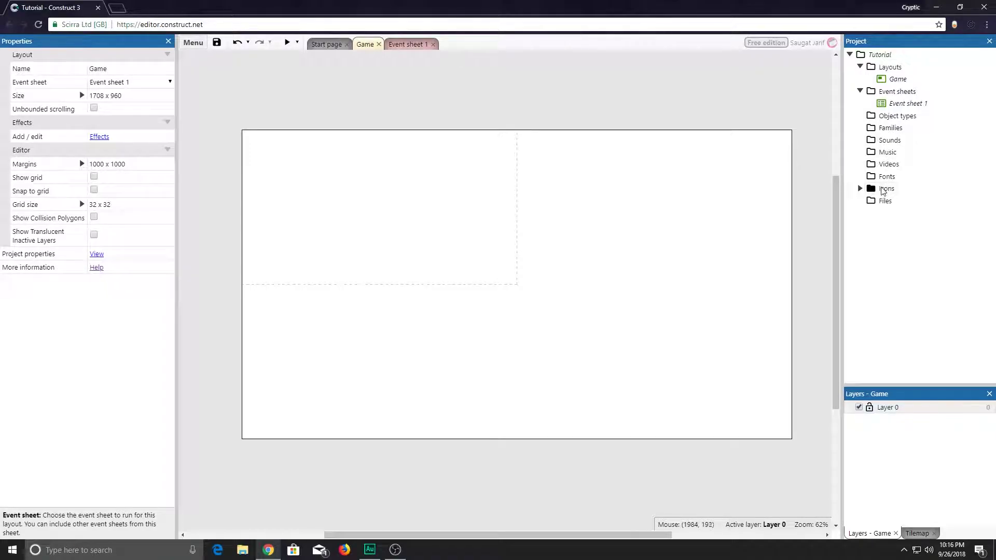
Insert a new Sprite object from the layout's context menu and name it 'Player'.
right_click(889, 131)
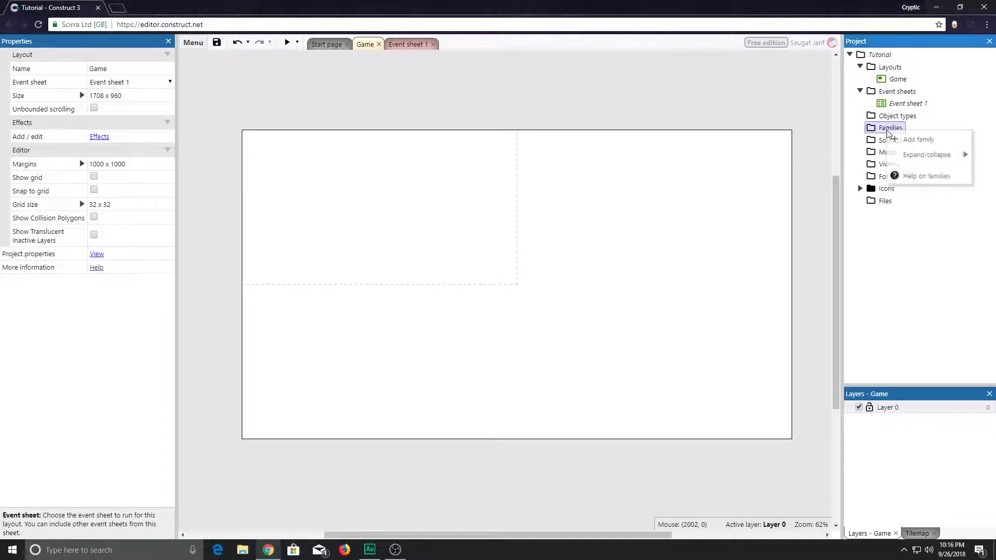
right_click(494, 198)
right_click(402, 194)
left_click(437, 108)
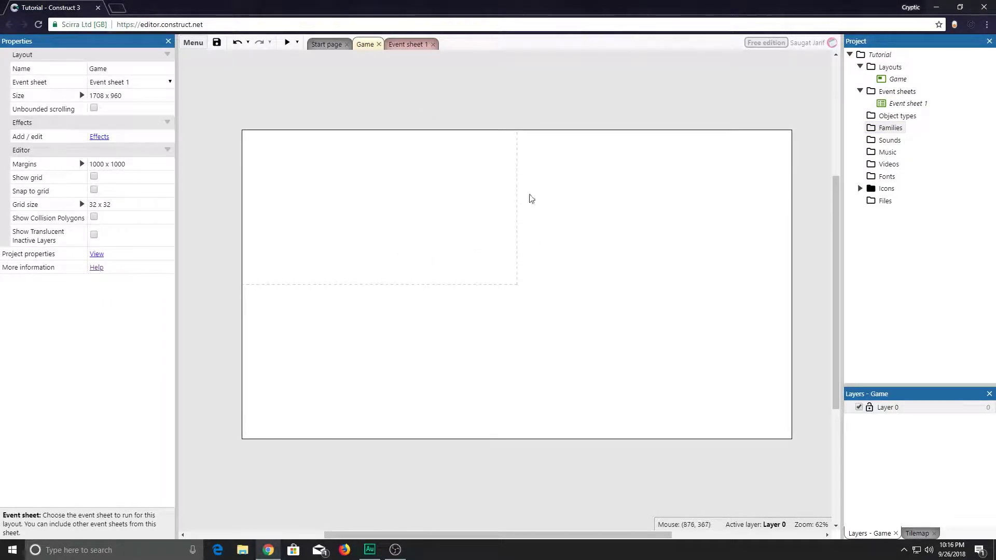
right_click(429, 195)
left_click(437, 199)
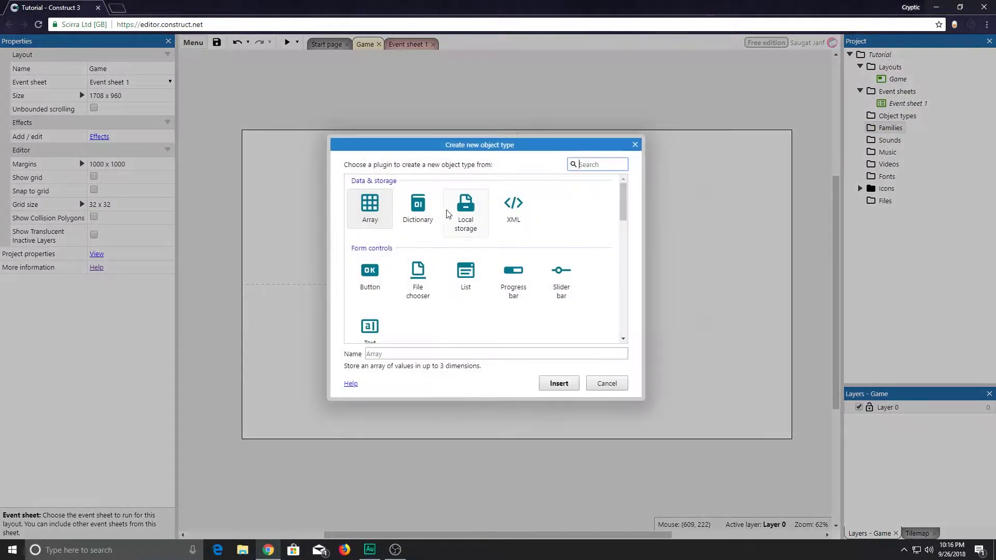
left_click_drag(623, 205, 626, 243)
left_click(561, 263)
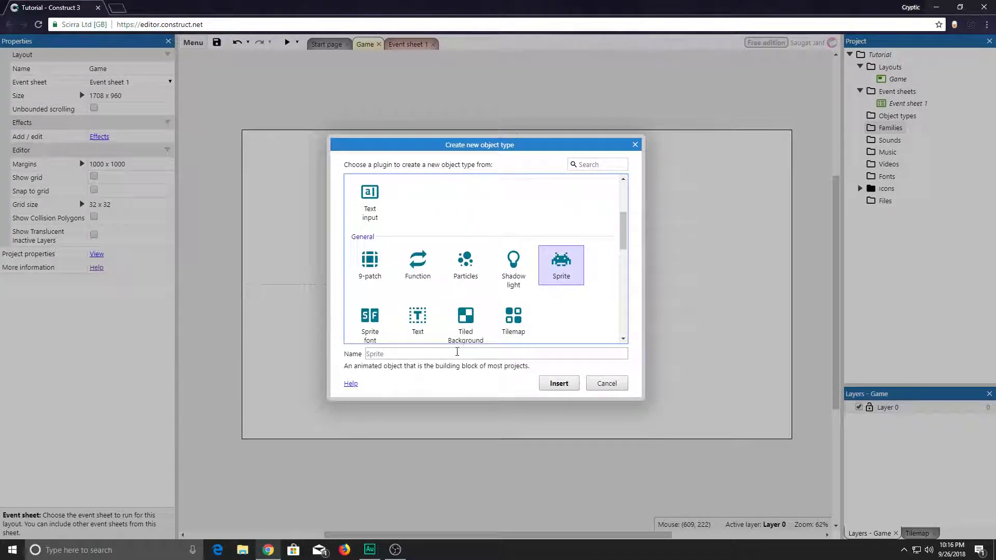
left_click(455, 352)
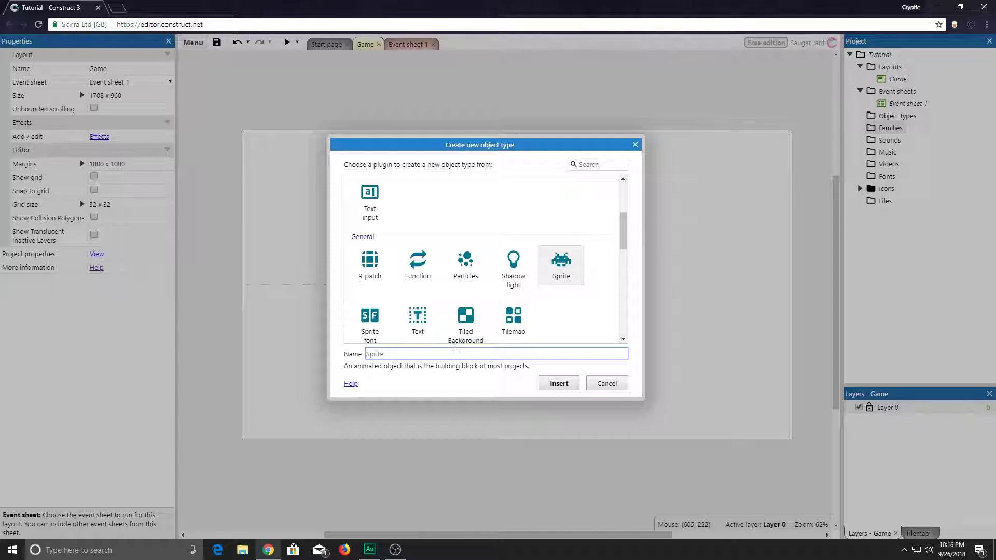
type("Player")
key("Return")
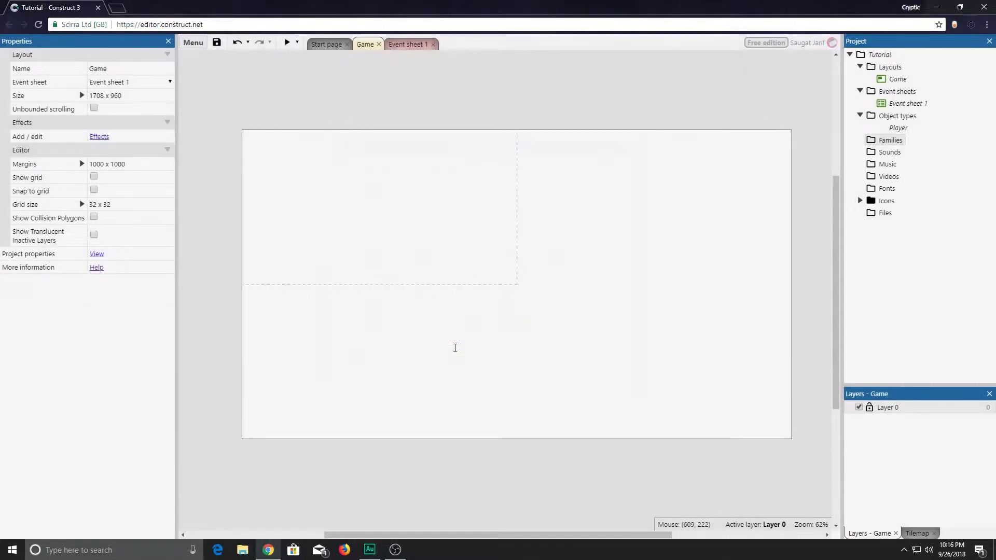
Place the Player sprite on the layout, try green brush strokes on its frame, then undo them.
left_click(295, 165)
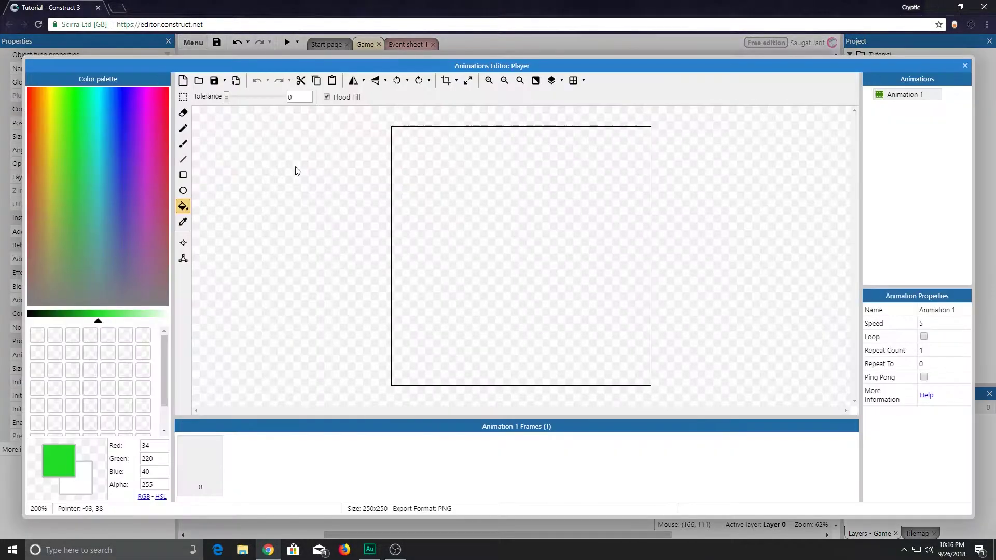
left_click_drag(521, 70, 521, 63)
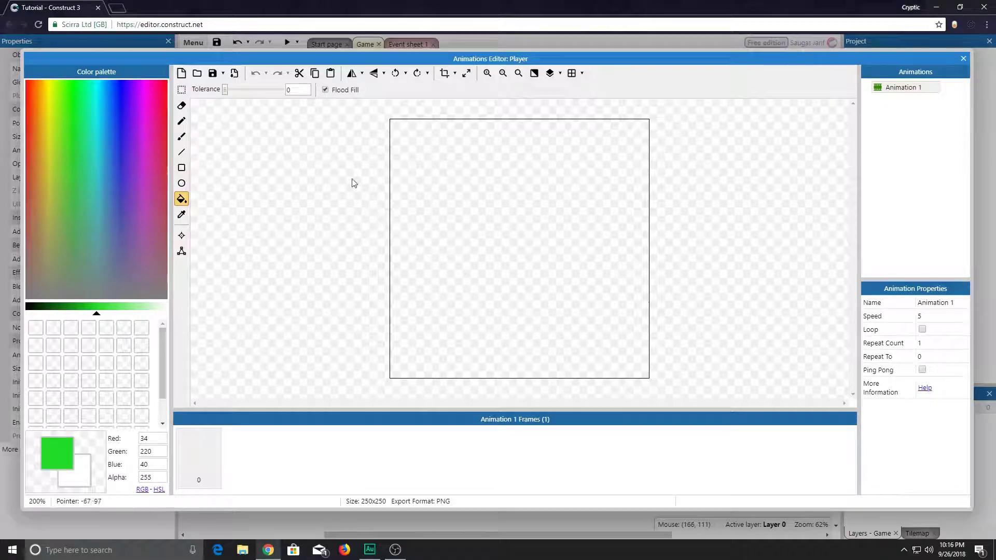
left_click(182, 136)
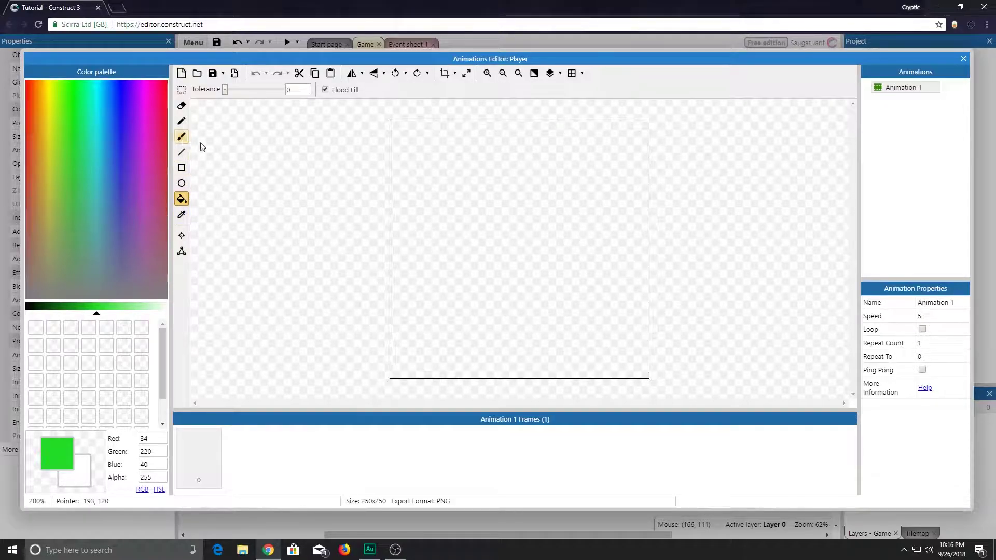
mouse_move(524, 167)
left_mouse_down()
mouse_move(442, 248)
mouse_move(478, 270)
mouse_move(460, 240)
mouse_move(539, 182)
left_mouse_up()
left_click_drag(519, 261, 594, 257)
left_click(568, 314)
key("ctrl+z")
key("ctrl+z")
key("ctrl+z")
key("ctrl+z")
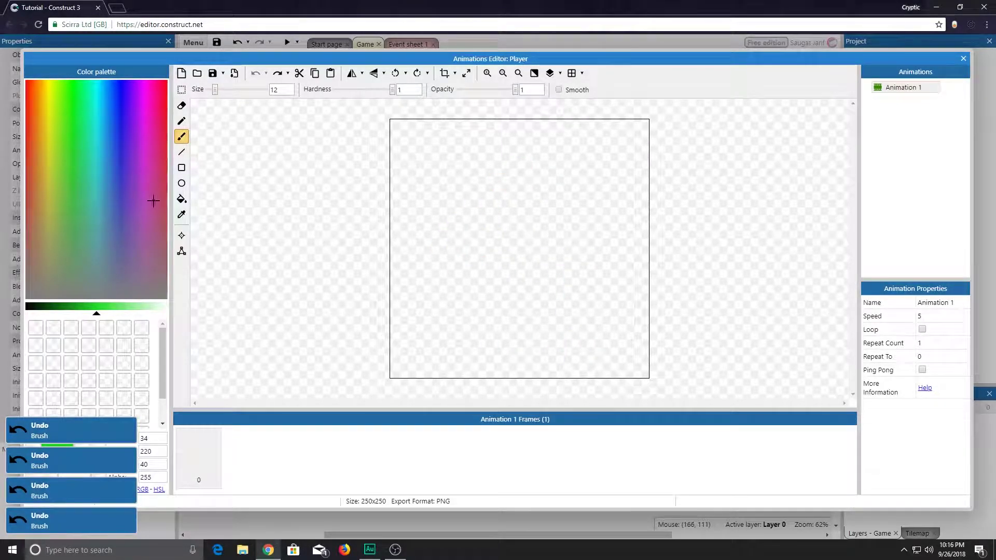
Flood-fill the whole 250x250 frame with solid green.
left_click(181, 199)
left_click(76, 136)
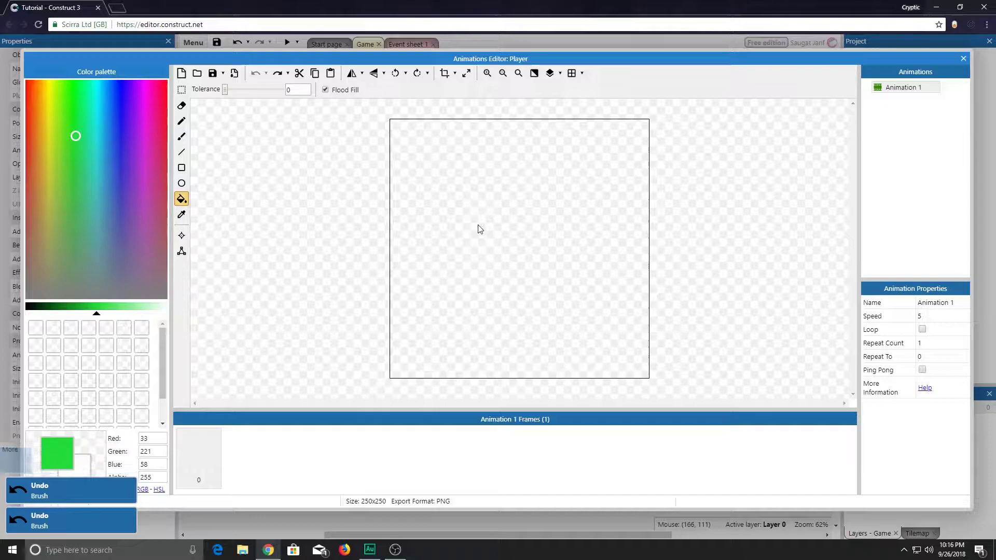
left_click(478, 226)
Move the Player instance to 214, 177 and resize it to 32 x 32.
left_click(962, 58)
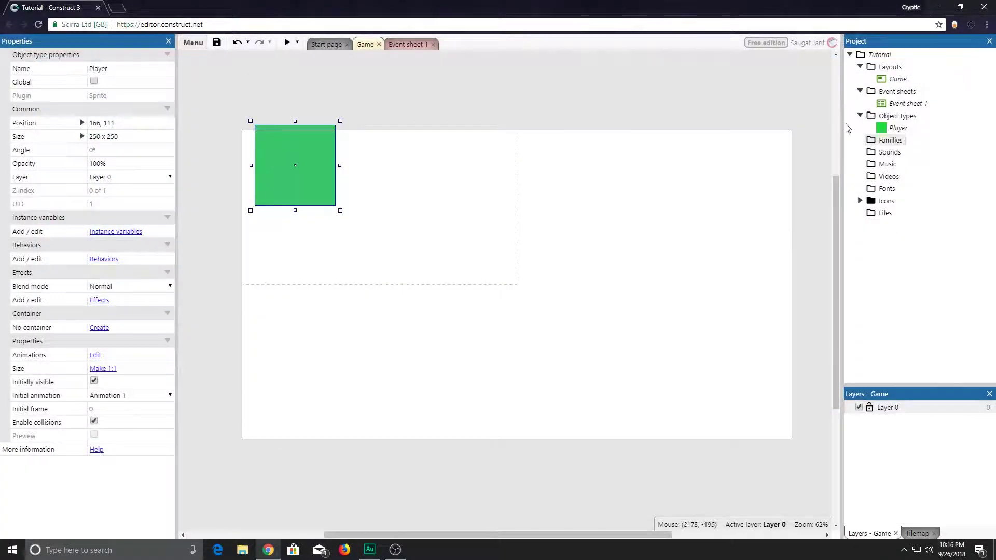
left_click_drag(330, 206, 323, 209)
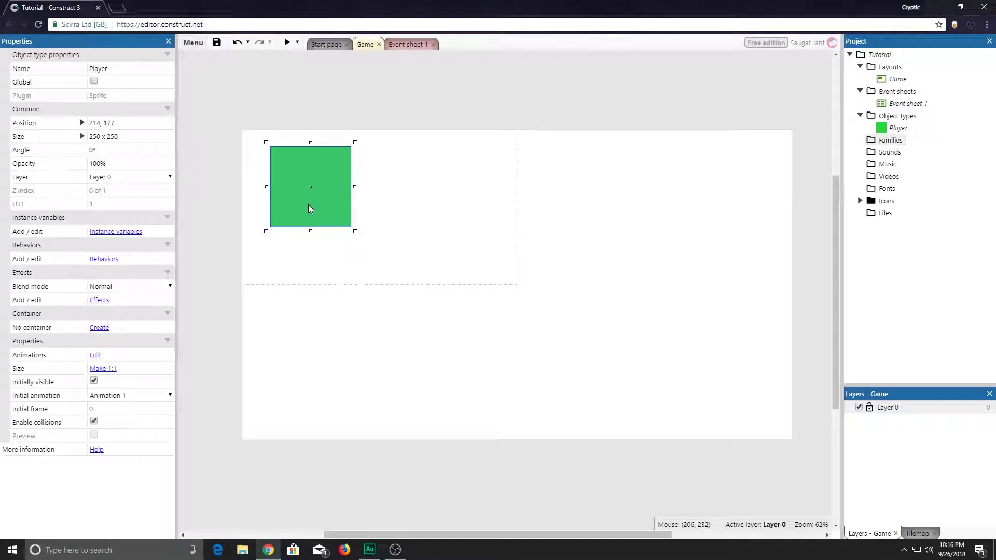
left_click(81, 137)
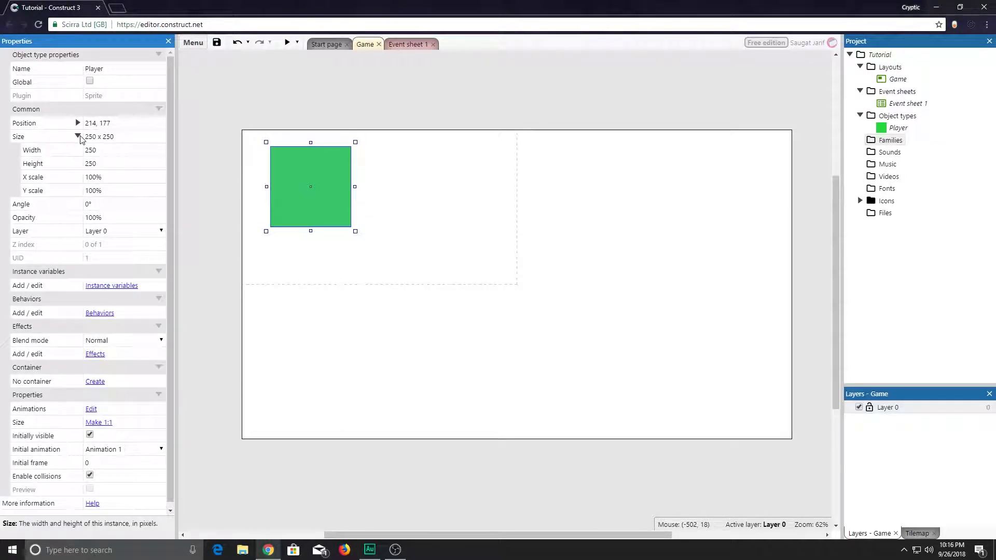
left_click(96, 137)
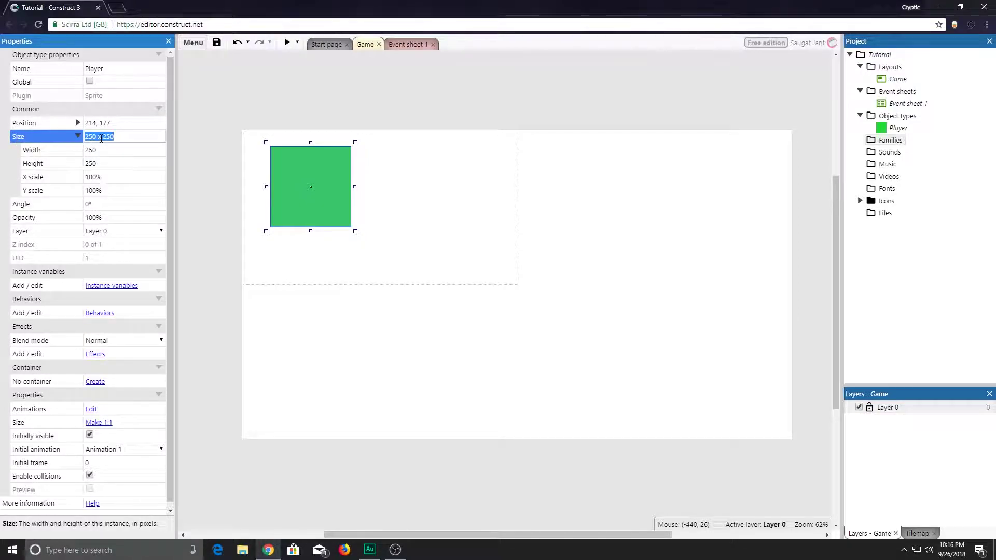
type("32")
key("Tab")
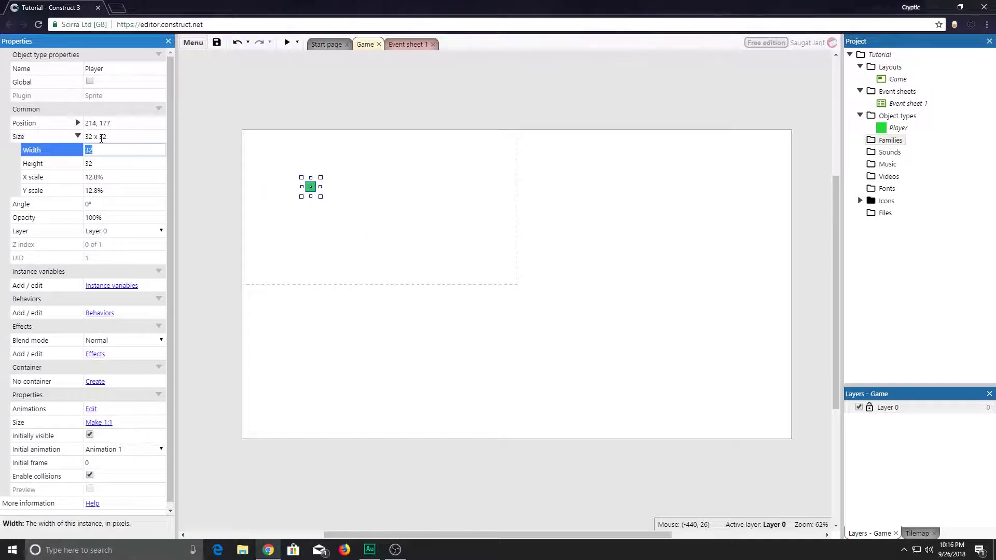
scroll(349, 219, "up", 5, "ctrl")
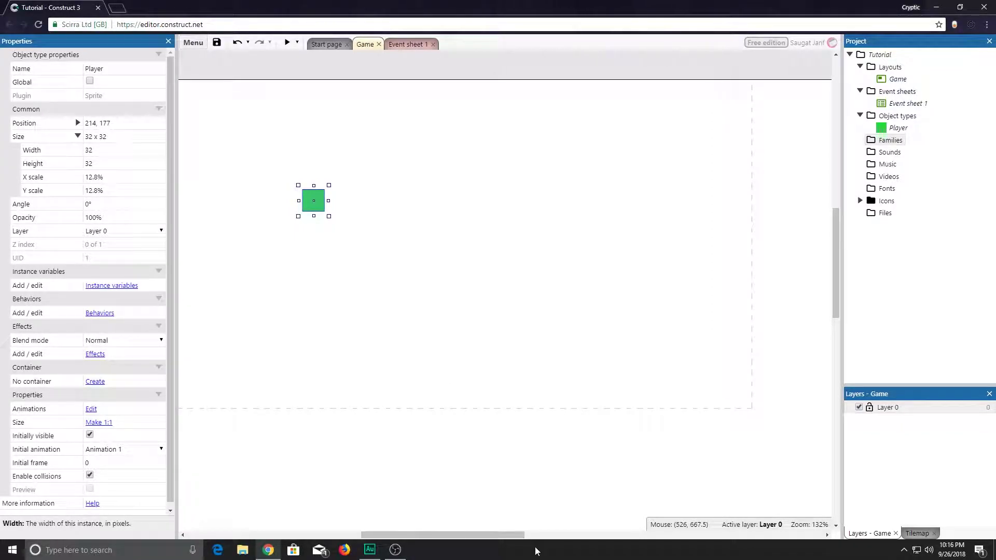
scroll(374, 351, "down", 1, "ctrl")
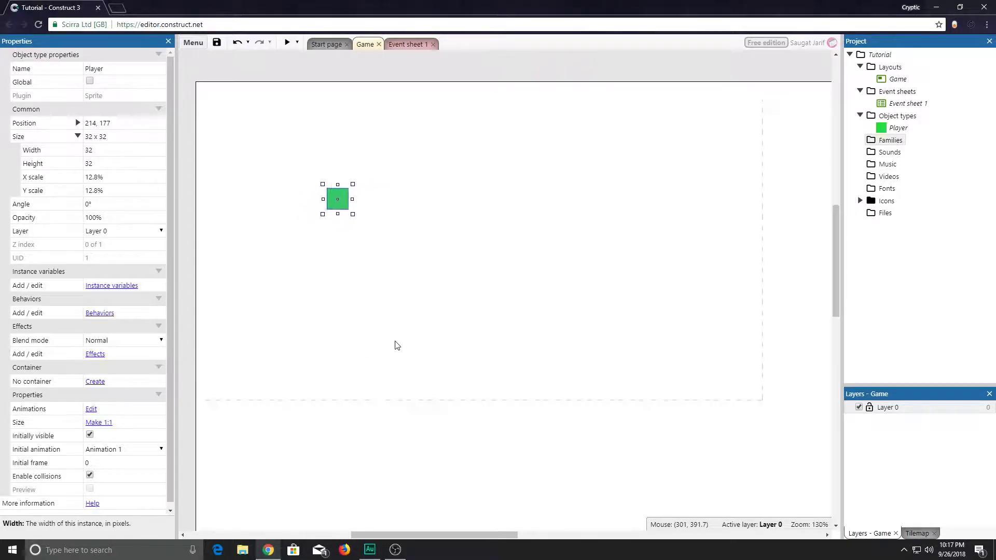
scroll(384, 327, "down", 2, "ctrl")
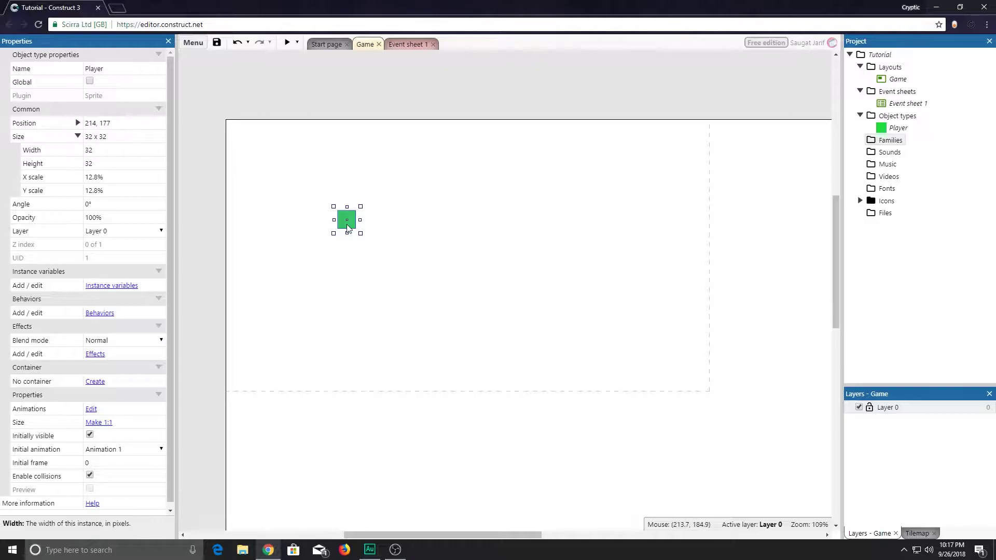
left_click(462, 231)
key("F5")
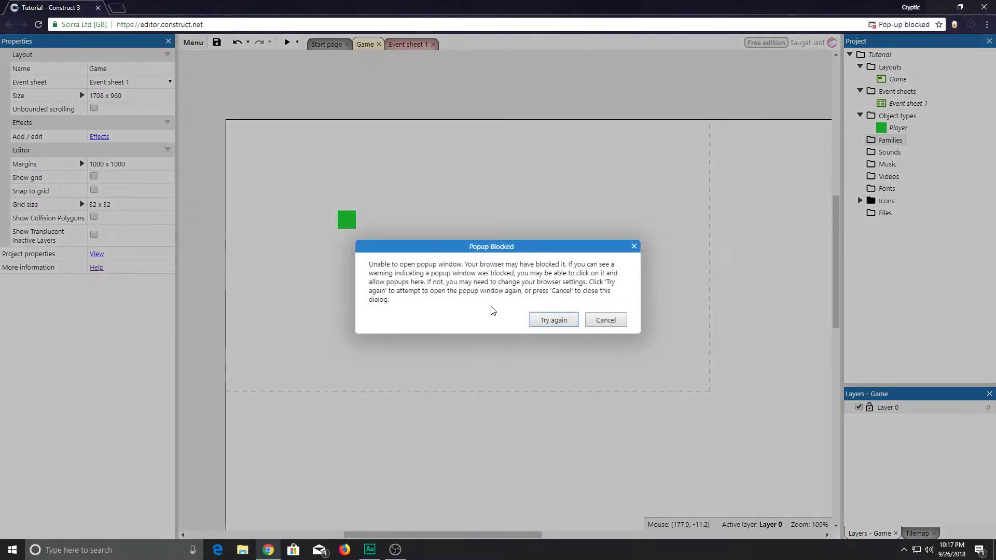
left_click(544, 319)
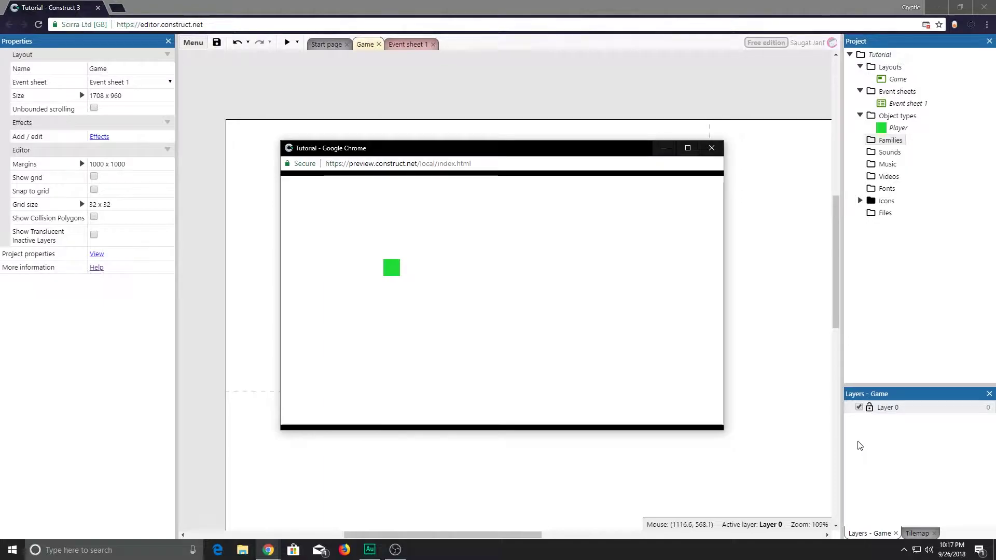
left_click(711, 148)
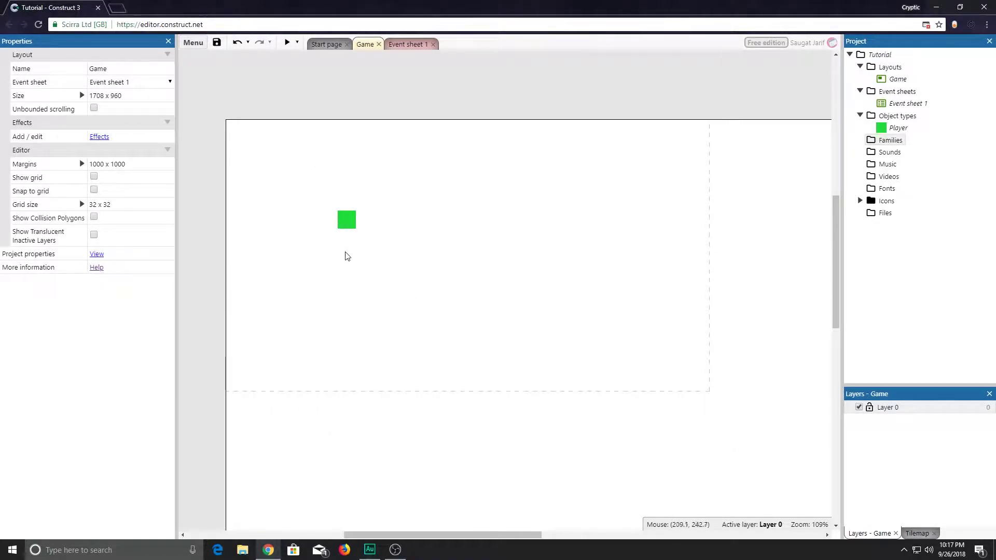
Open and close Player's behaviors list, nudging the sprite slightly right and reselecting it.
left_click(343, 221)
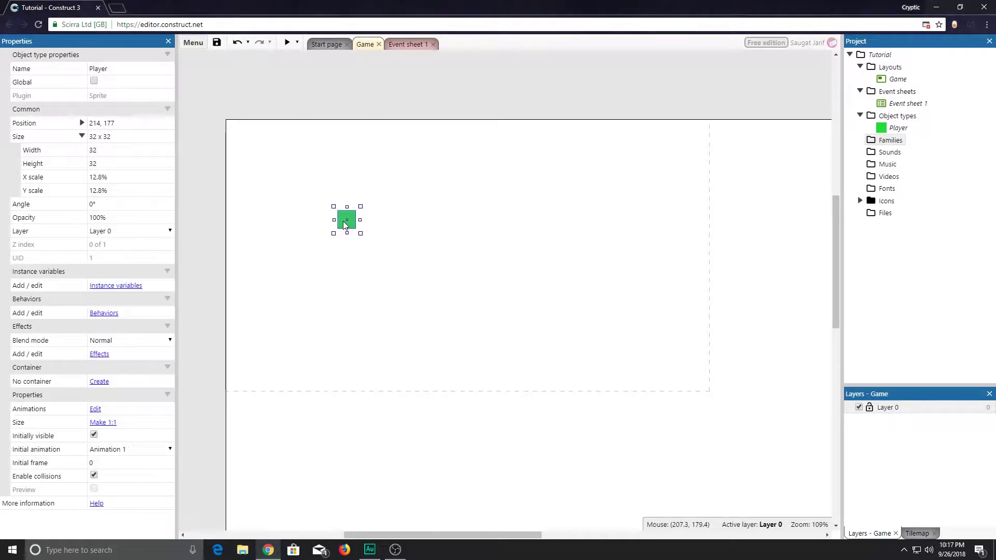
left_click(112, 314)
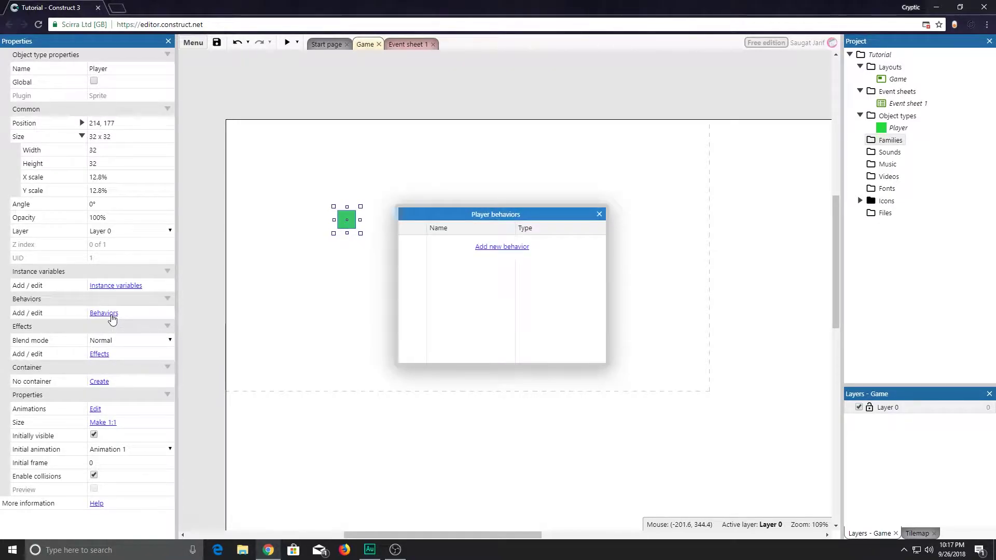
left_click(599, 214)
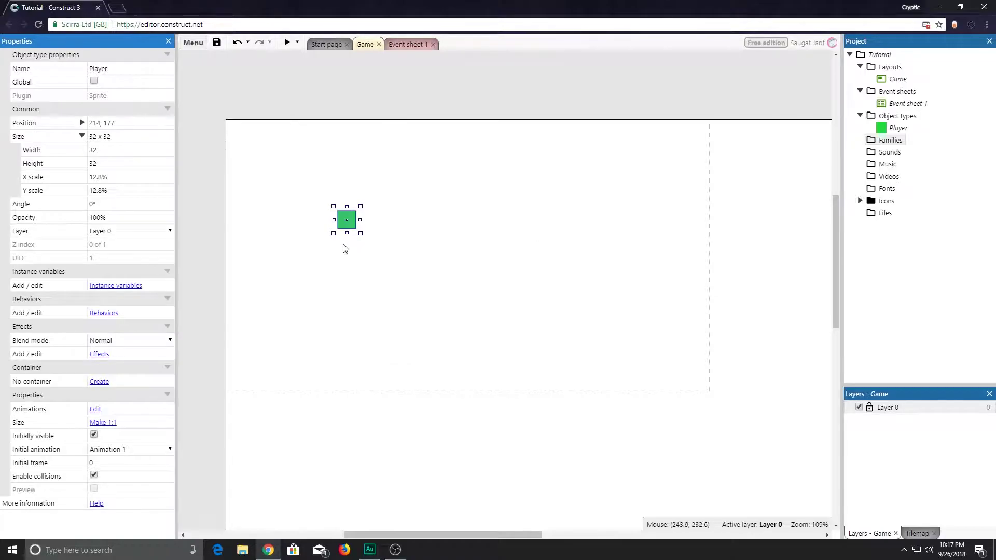
left_click_drag(346, 229, 354, 229)
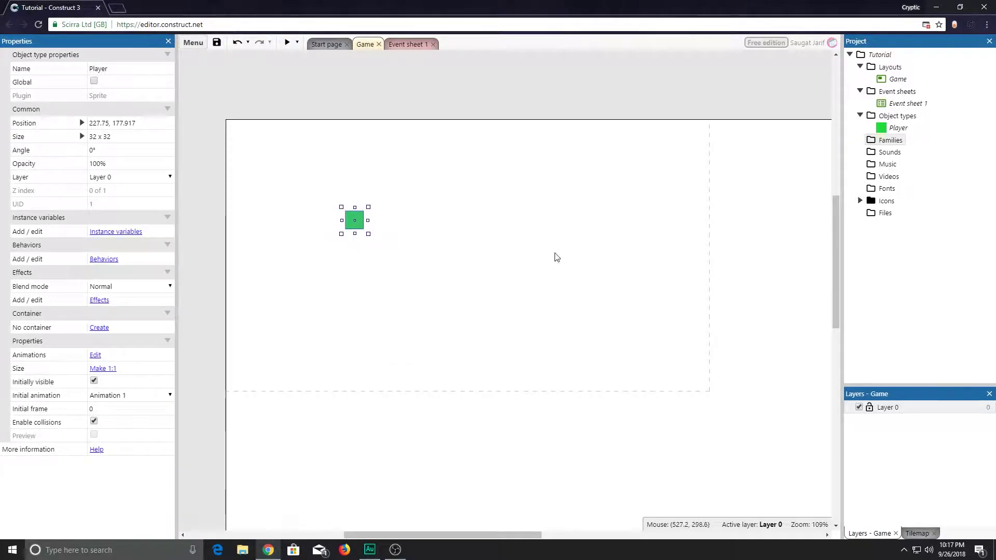
left_click(561, 238)
left_click(353, 227)
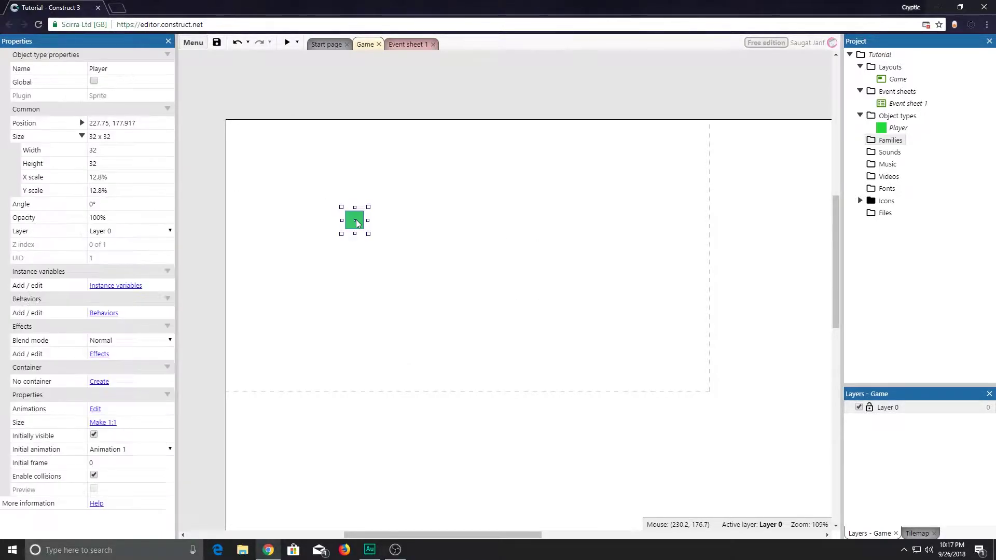
Add the 8 Direction movement behavior to Player from the Movements category.
left_click(105, 314)
left_click(519, 247)
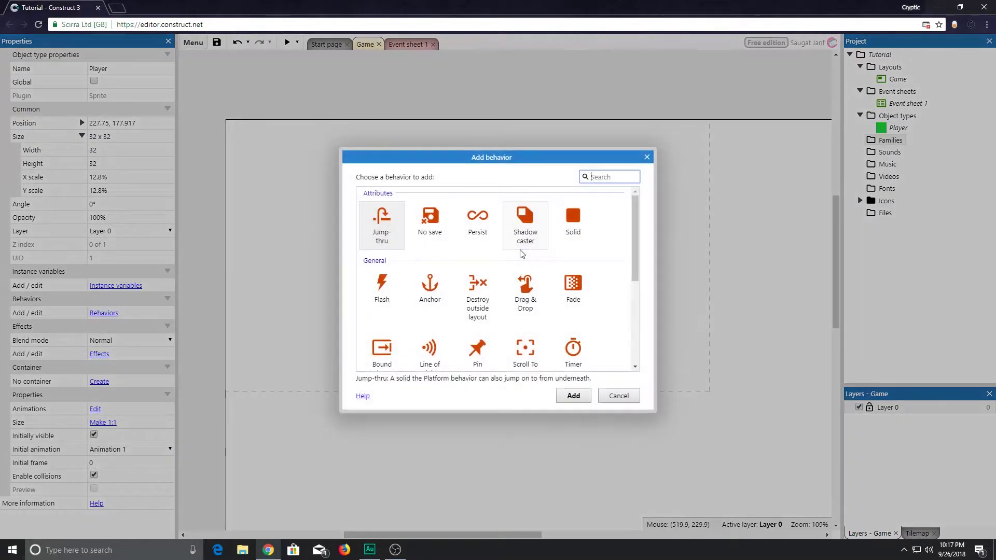
left_click_drag(637, 220, 635, 298)
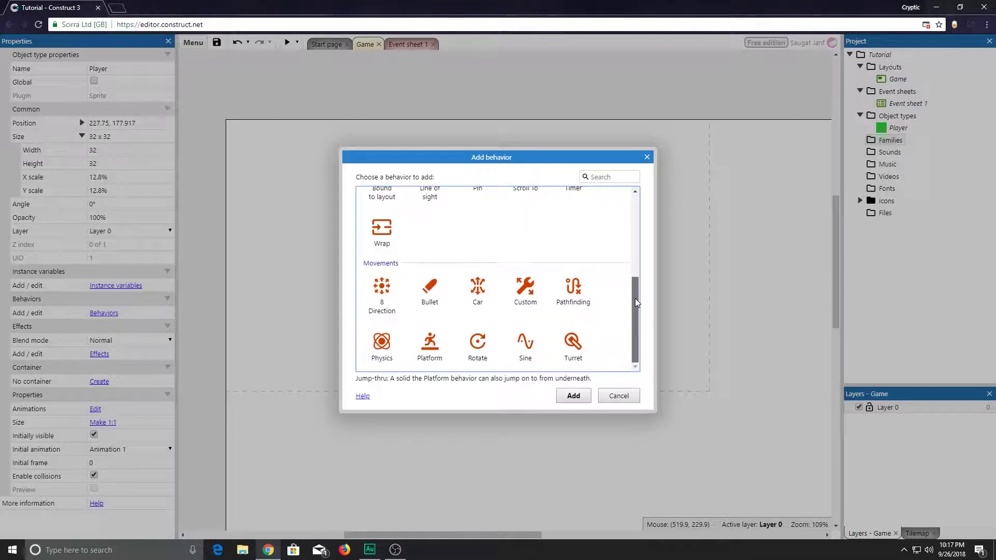
left_click(372, 296)
left_click(573, 396)
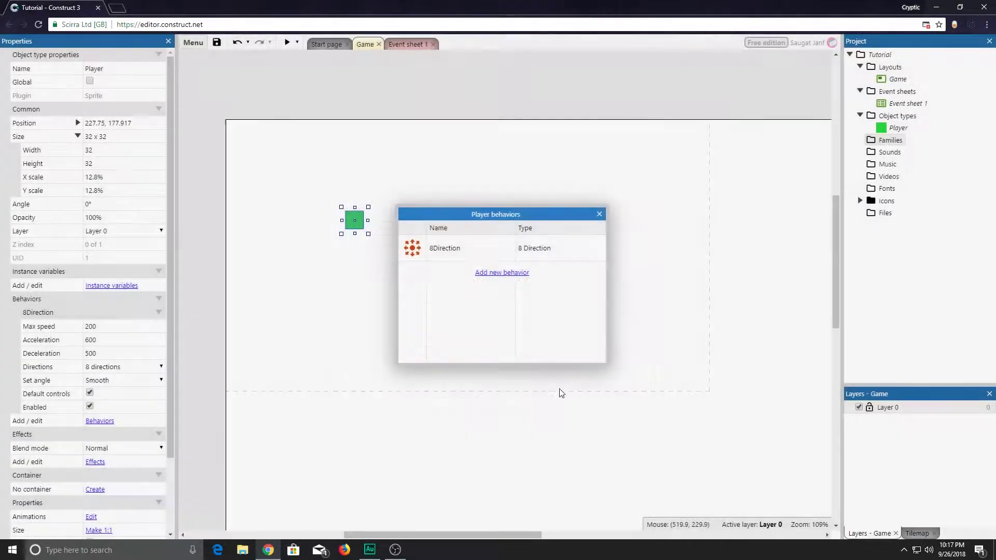
left_click(601, 217)
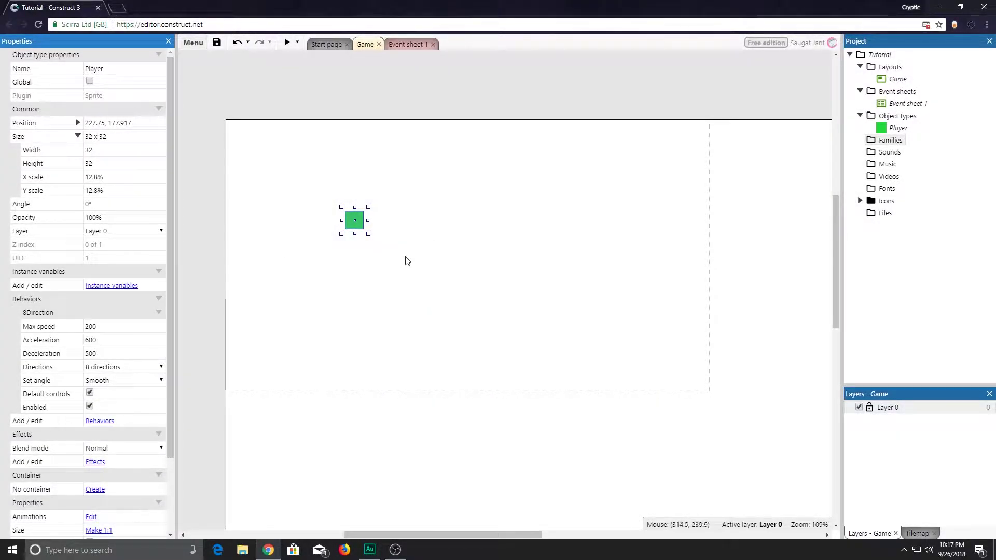
left_click(423, 287)
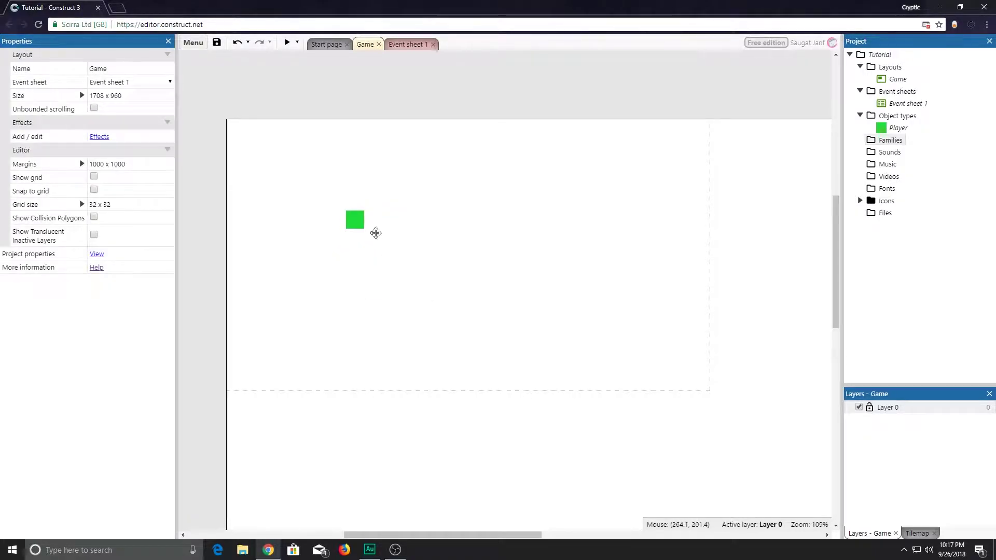
Pan and zoom the layout view, then select the Player square.
middle_click_drag(375, 233, 502, 262)
scroll(511, 265, "up", 1)
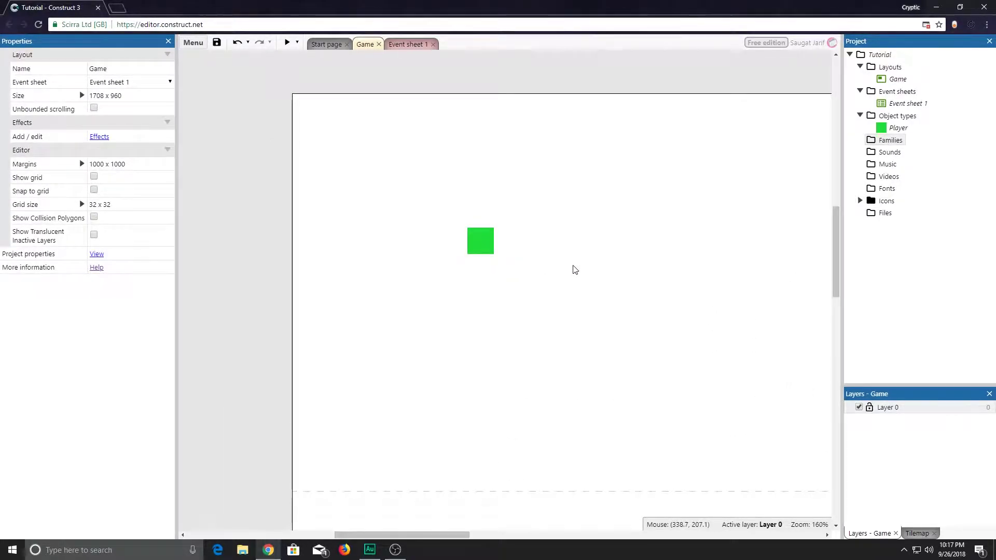
scroll(512, 262, "up", 1)
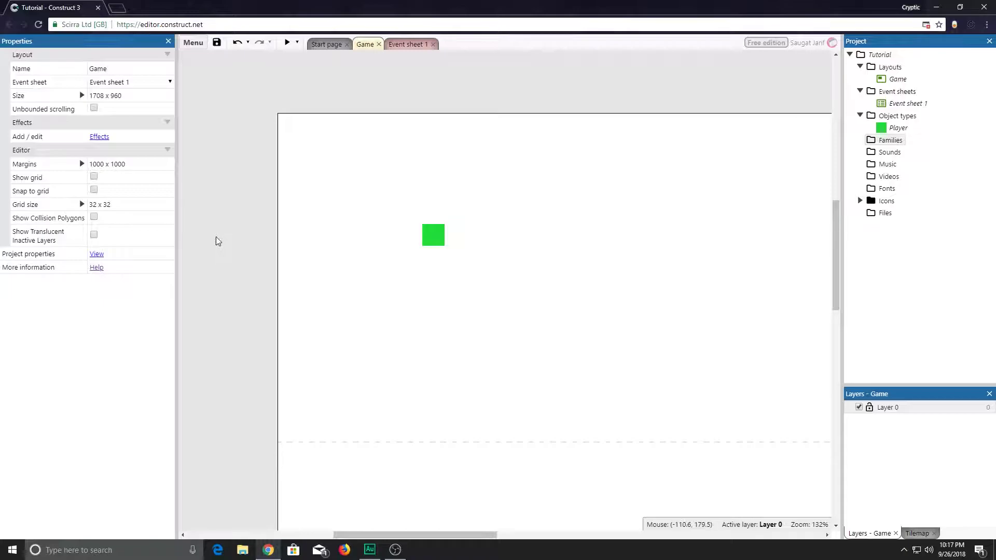
left_click(437, 243)
Inspect Player's 8Direction settings: max speed 200, acceleration 600, deceleration 500.
left_click_drag(166, 222, 167, 312)
left_click(29, 211)
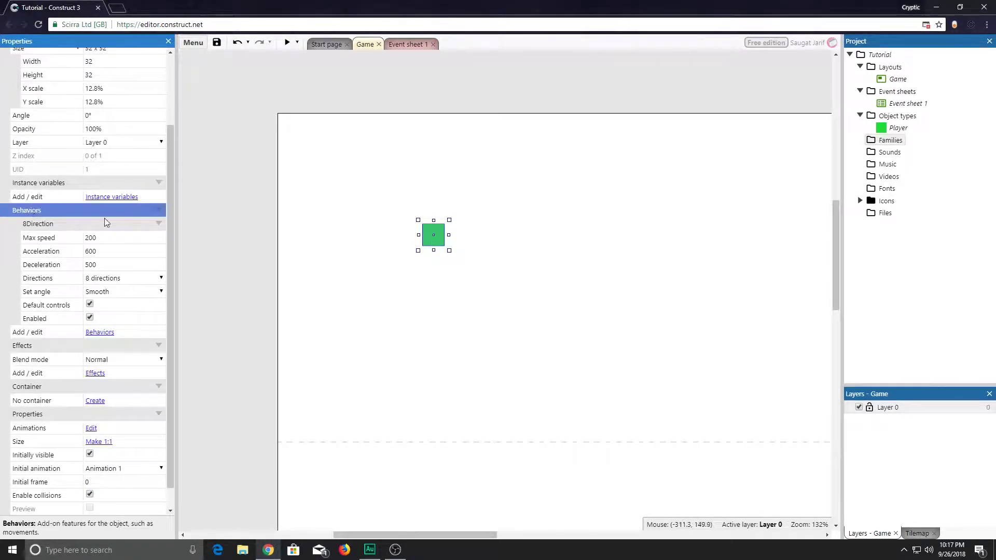
left_click(36, 228)
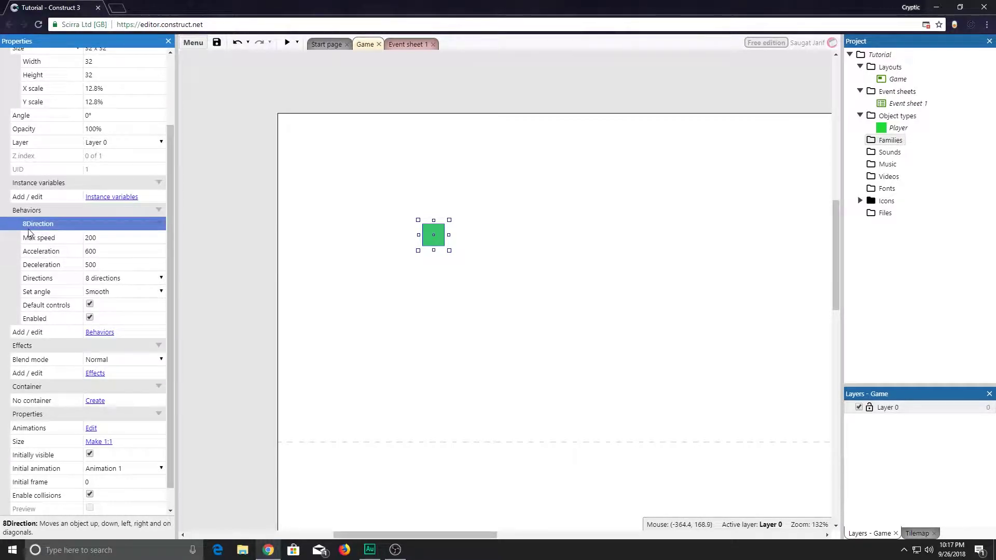
left_click(125, 237)
left_click(125, 251)
left_click(125, 264)
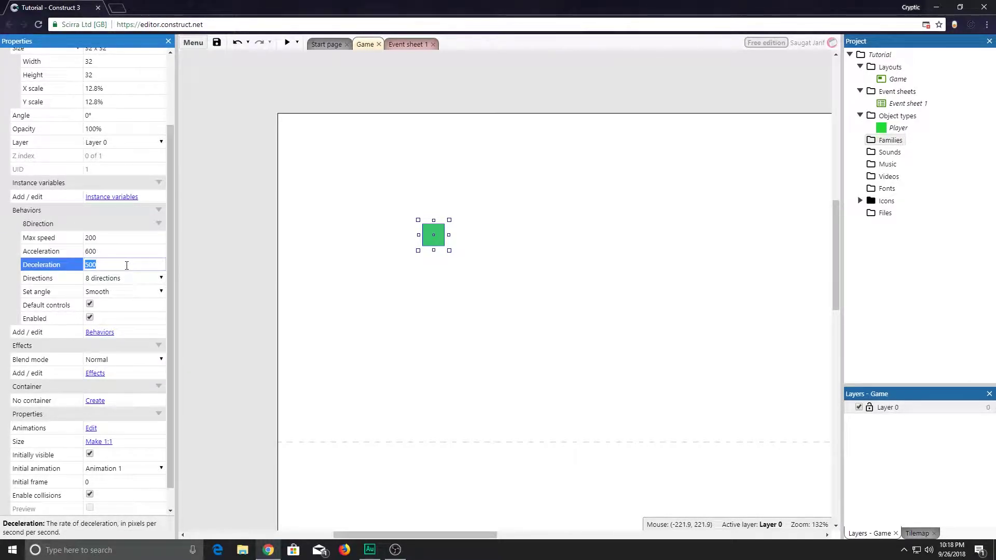
Launch the game preview and move the Player right, up and down.
key("F5")
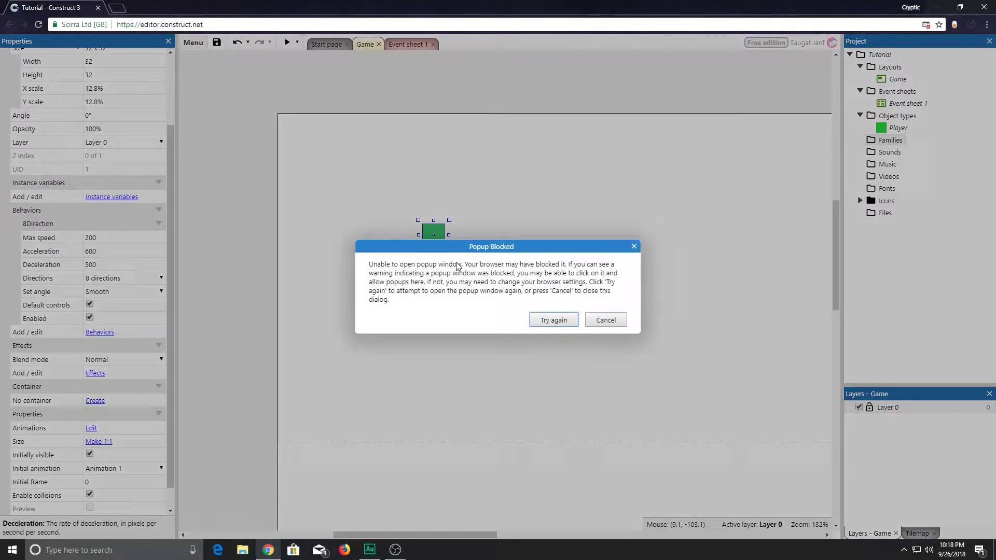
left_click(552, 317)
key("Right")
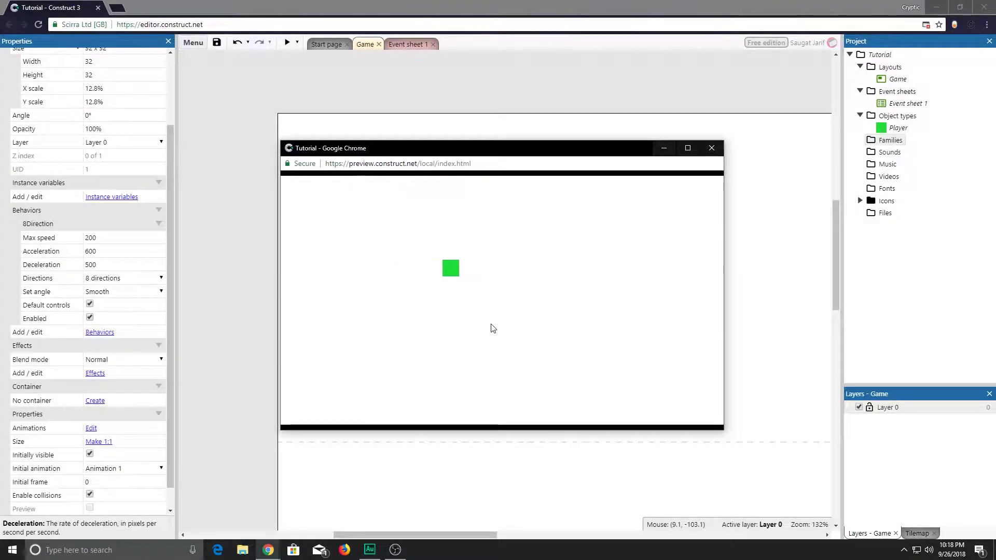
key("Up")
key("Down")
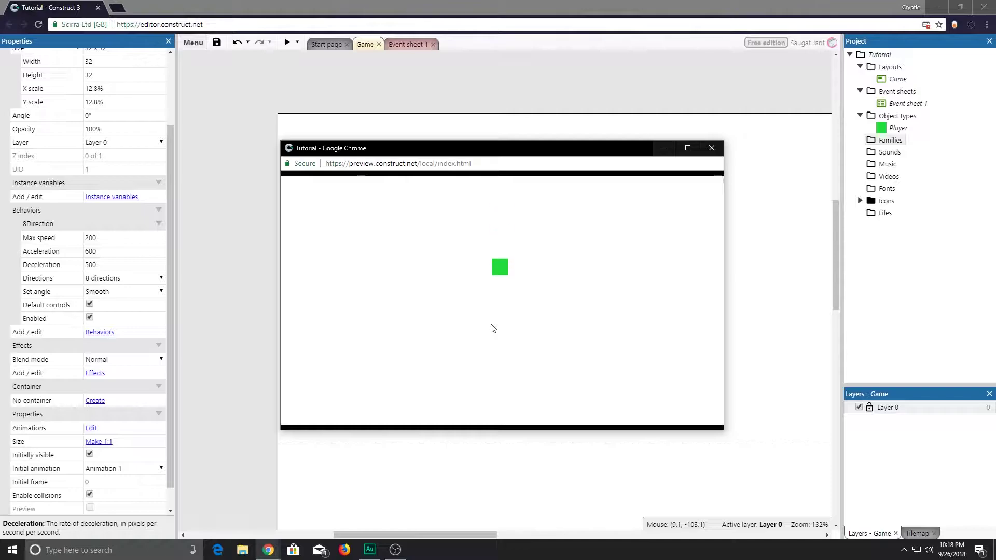
Steer the Player left, diagonally and right to watch it rotate, then close the preview.
key("Left")
key("Right")
key("Up")
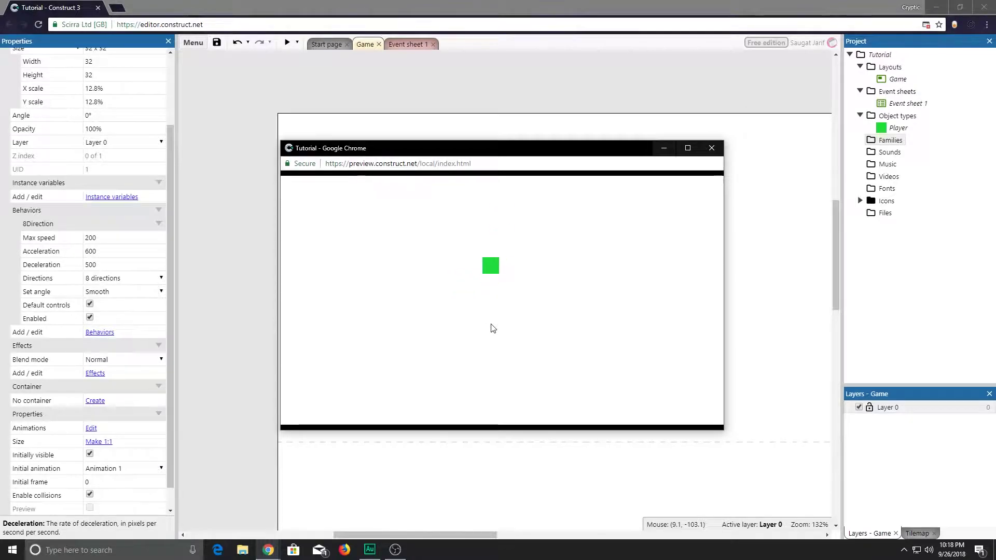
key("Left")
key("Down")
key("Right")
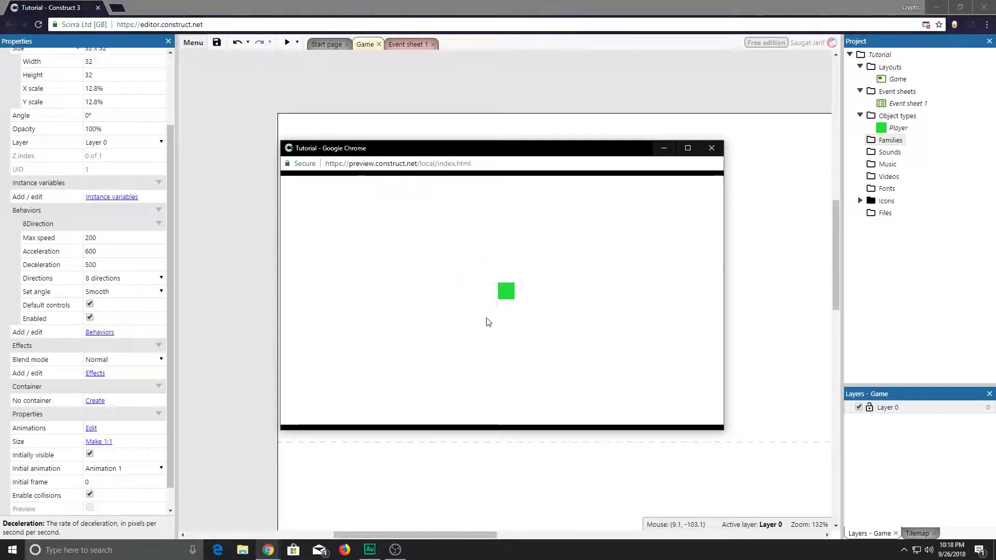
left_click(712, 148)
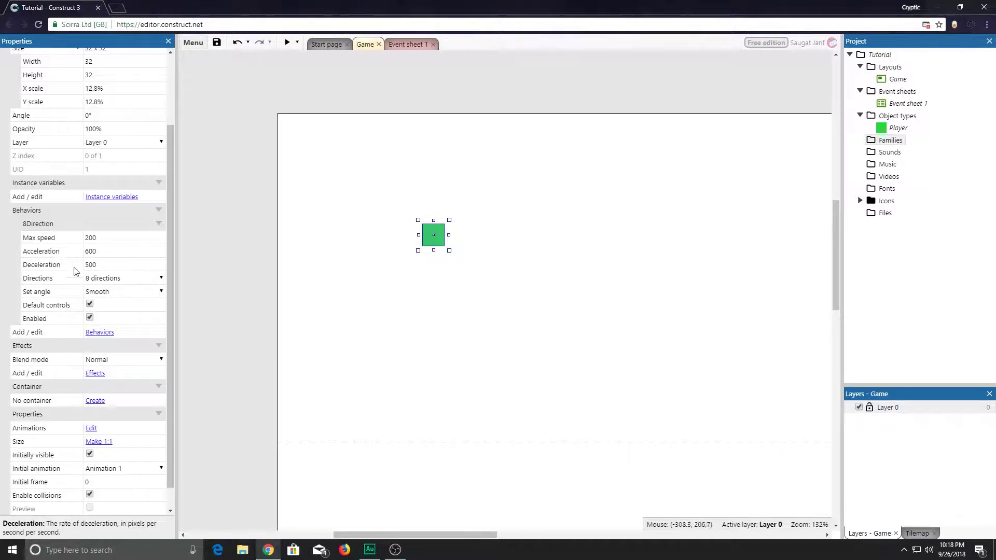
Set the Player's 8Direction Set angle property to No.
left_click(52, 294)
left_click(161, 292)
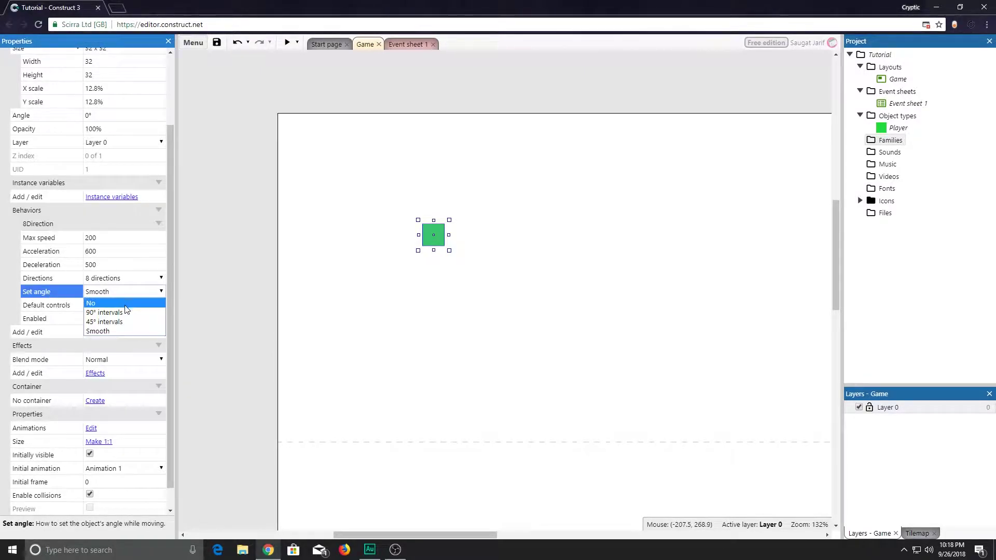
left_click(98, 300)
Preview the game, move the non-rotating Player around with the arrow keys, then close it.
left_click(289, 41)
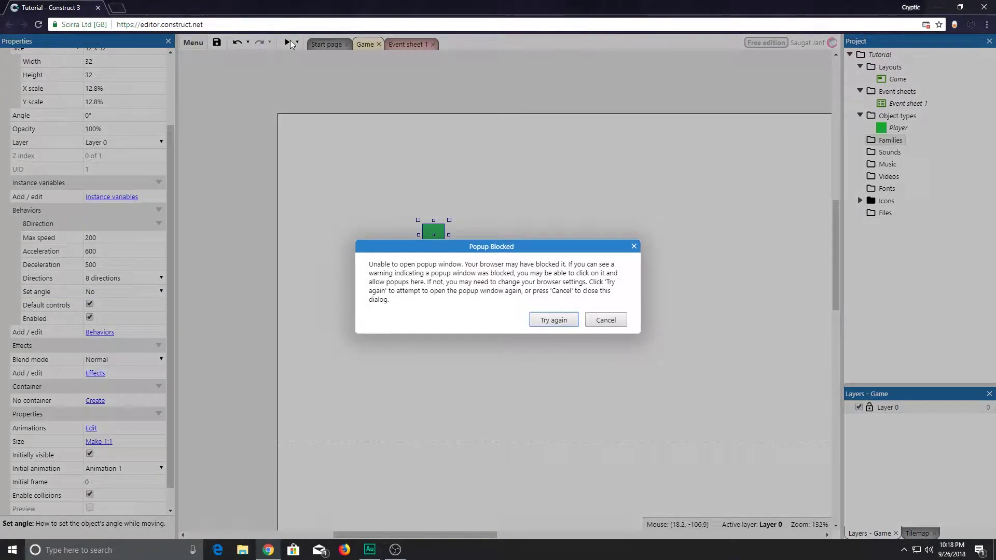
key("Return")
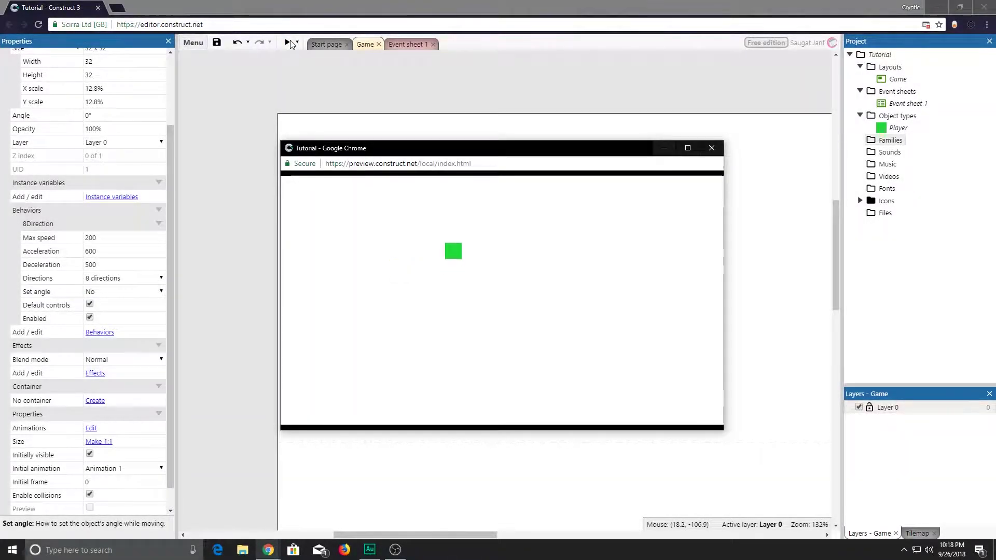
key("Up")
key("Down")
key("Left")
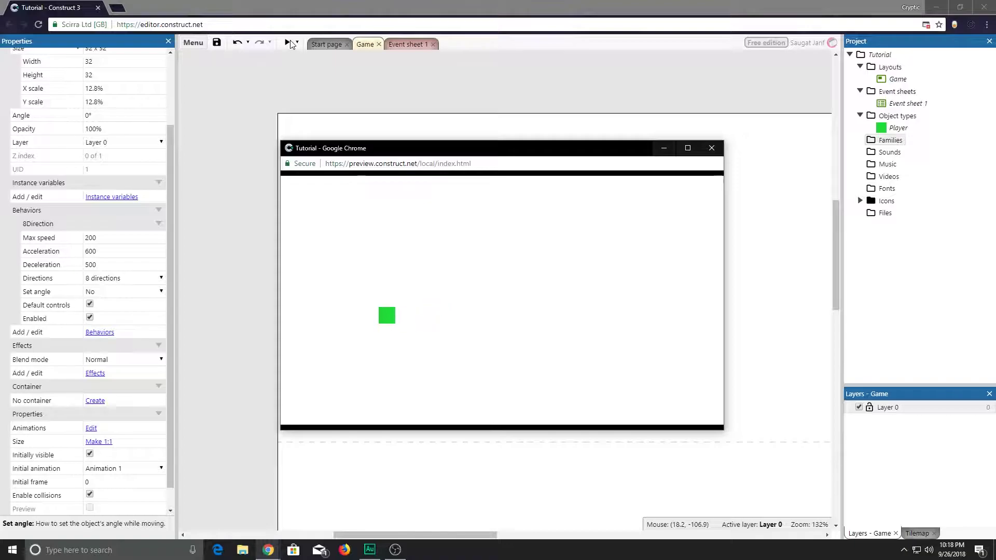
key("Up")
key("Right")
key("Up")
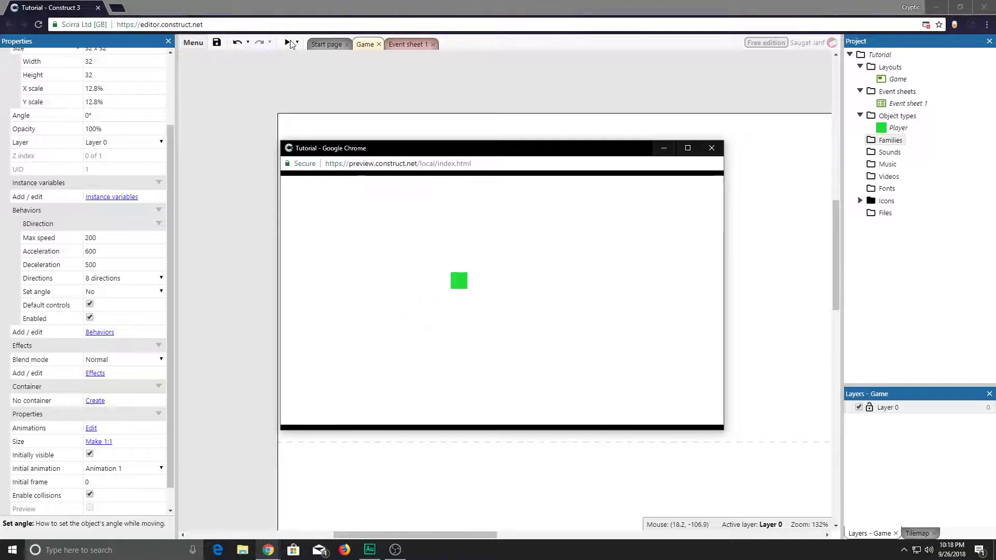
left_click(711, 148)
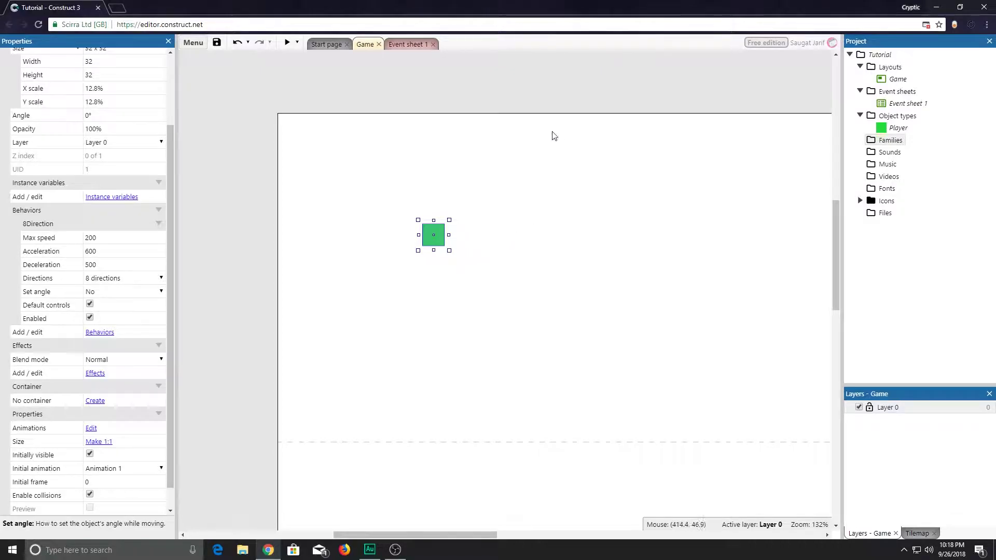
left_click(477, 251)
middle_click_drag(478, 251, 421, 249)
left_click(390, 238)
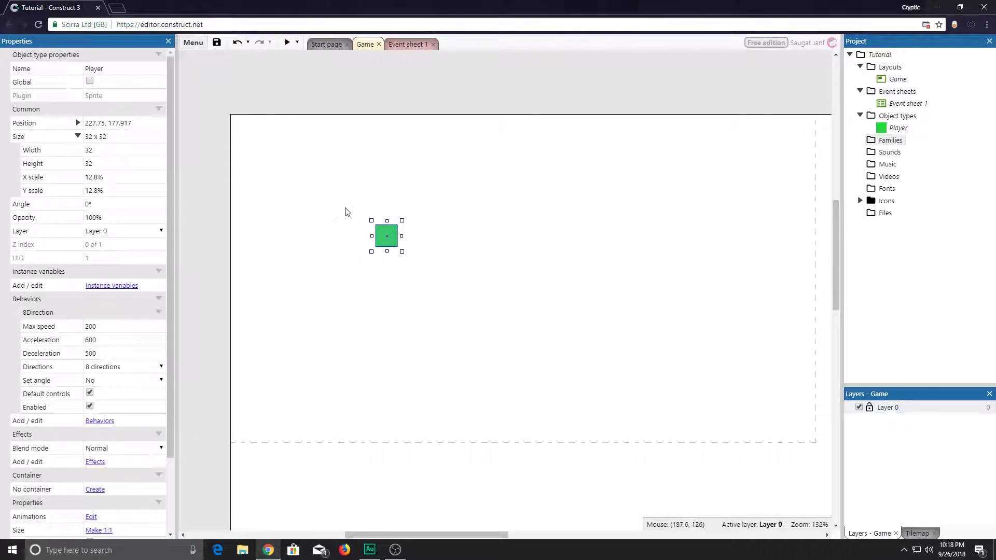
left_click(288, 42)
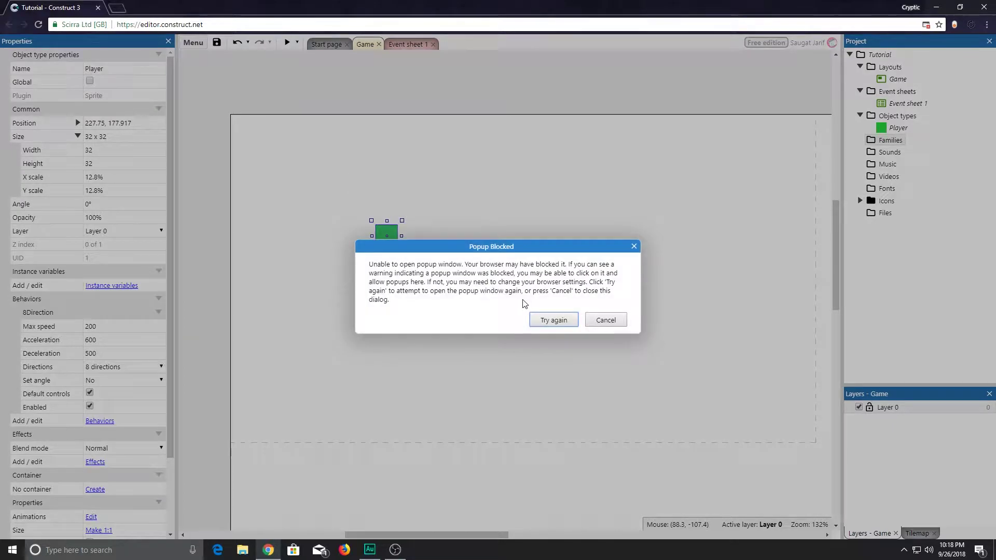
left_click(556, 318)
key("Up+Right")
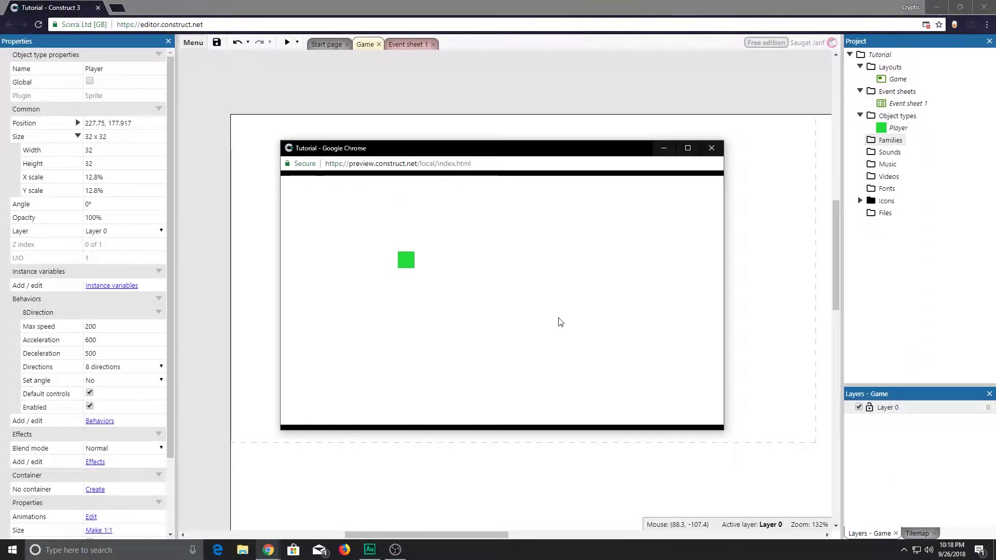
key("Up+Left")
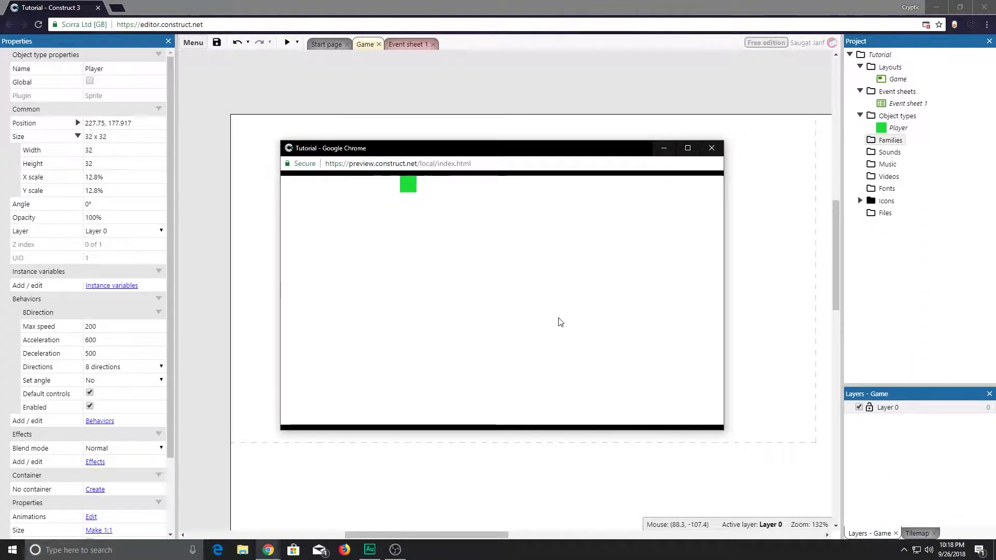
key("Down+Right")
key("Down+Right")
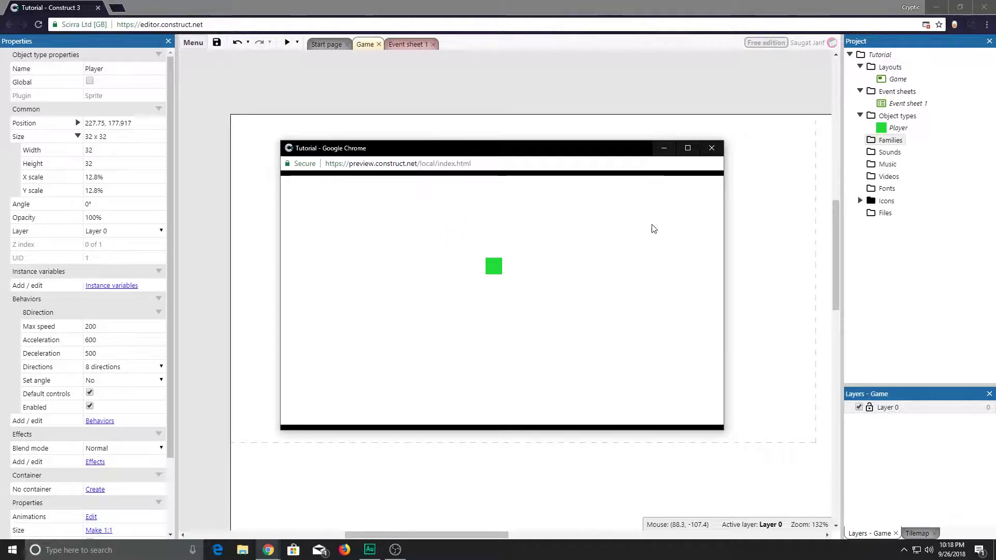
left_click(702, 148)
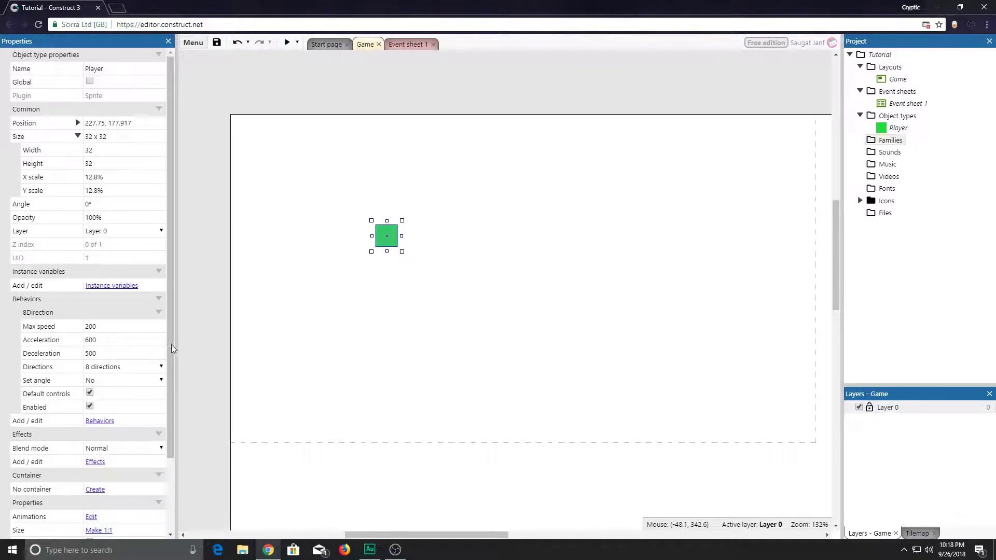
Set the Player's 8Direction Directions property to 4 directions.
scroll(165, 362, "down", 1)
scroll(165, 362, "down", 1)
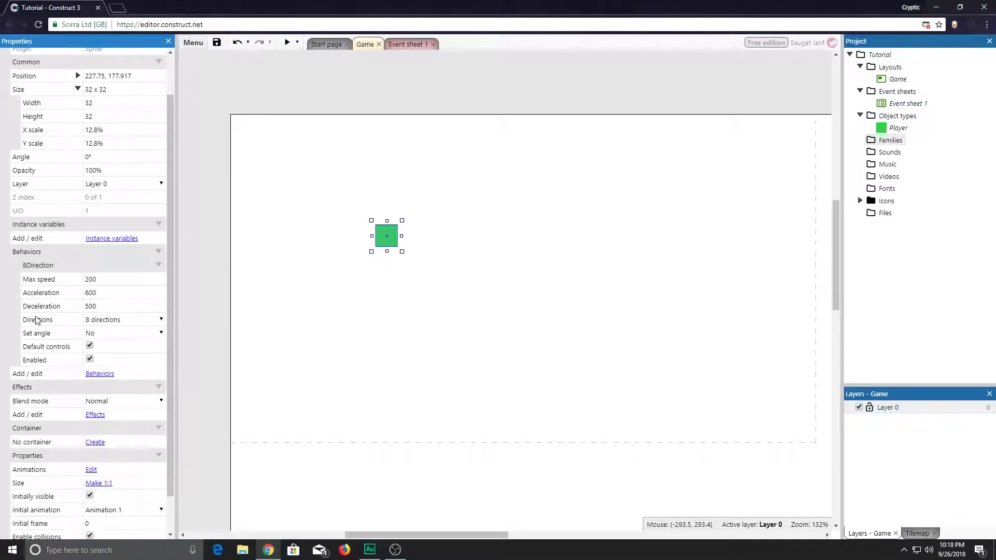
left_click(104, 320)
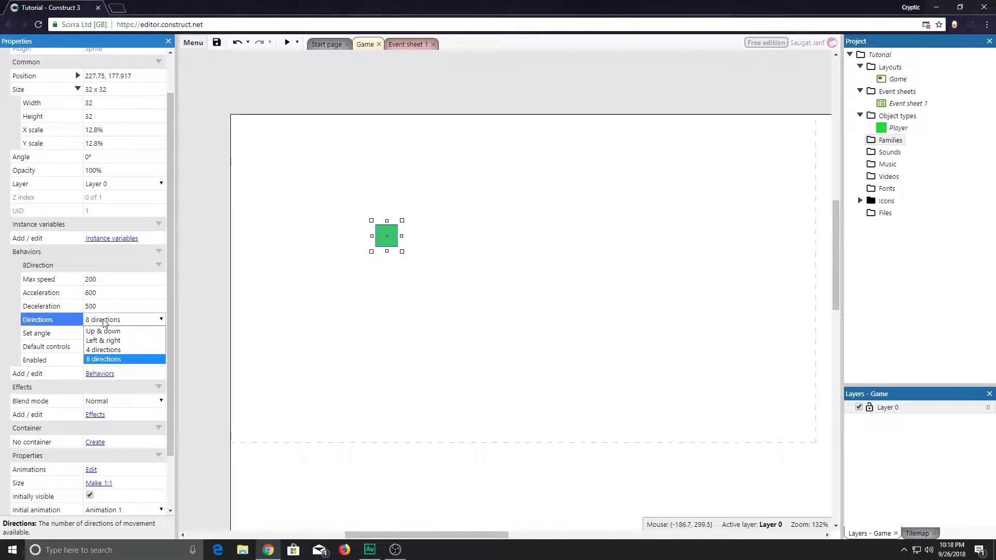
left_click(102, 351)
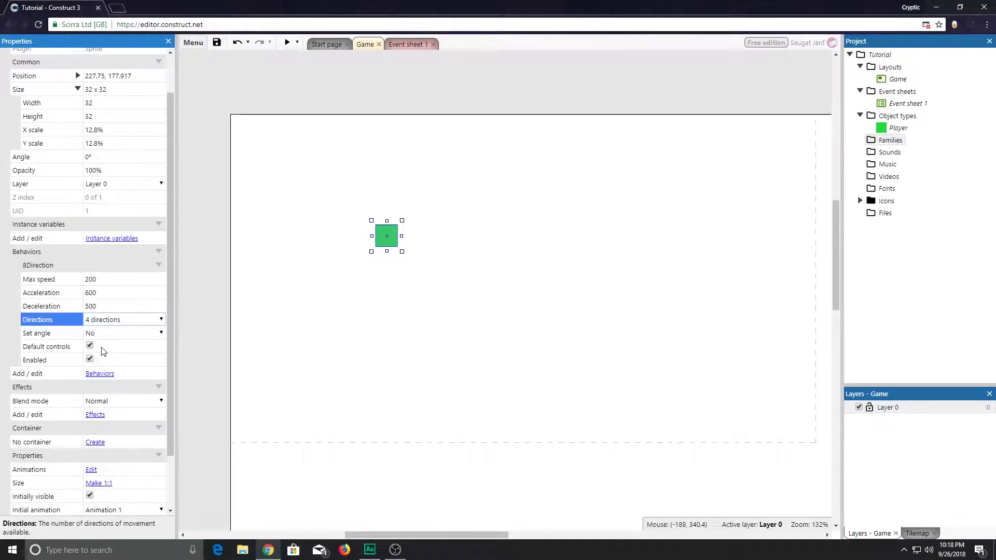
Preview the game, test the 4-direction movement with the arrow keys, then close it.
left_click(287, 42)
left_click(553, 319)
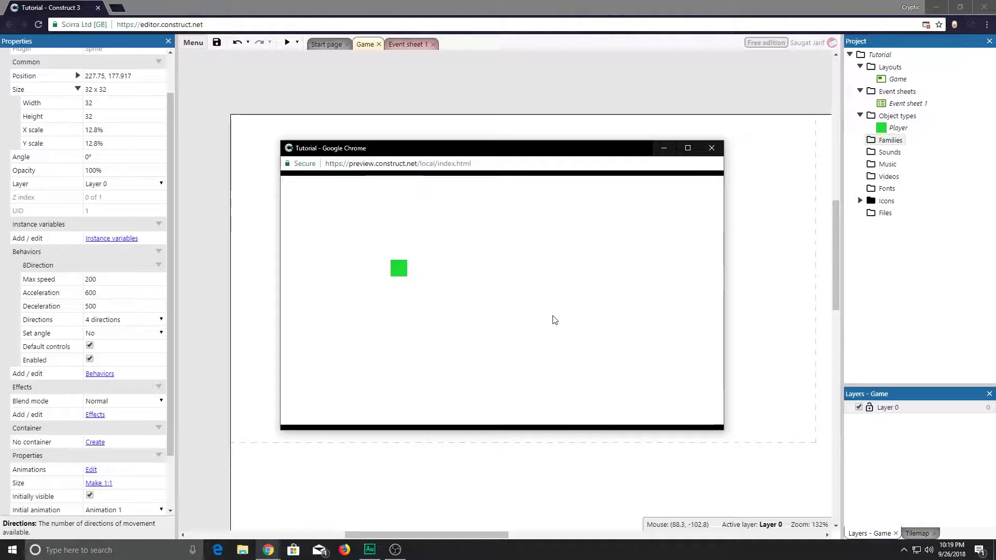
key("Up")
key("Down")
key("Left")
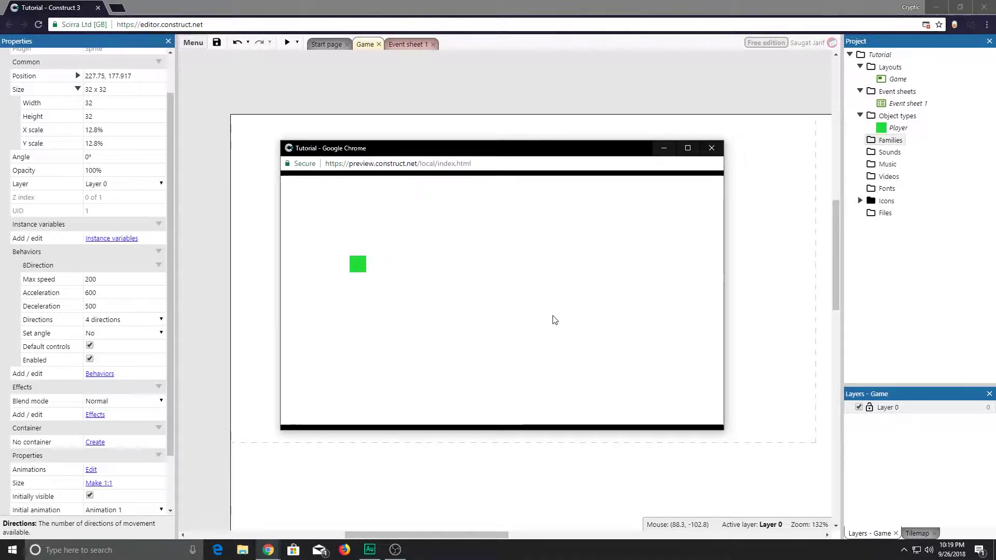
key("Down")
key("Right")
key("Up")
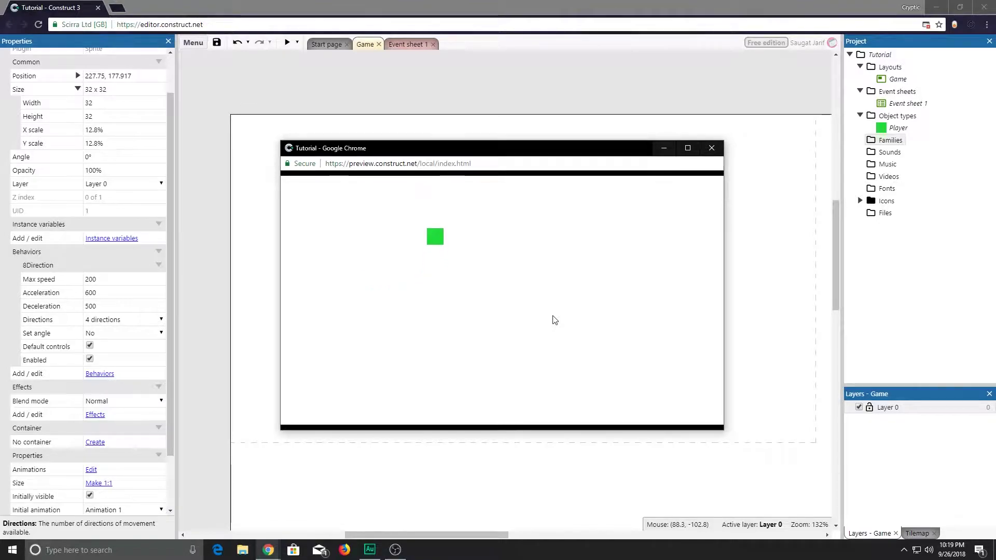
key("Down")
key("Down")
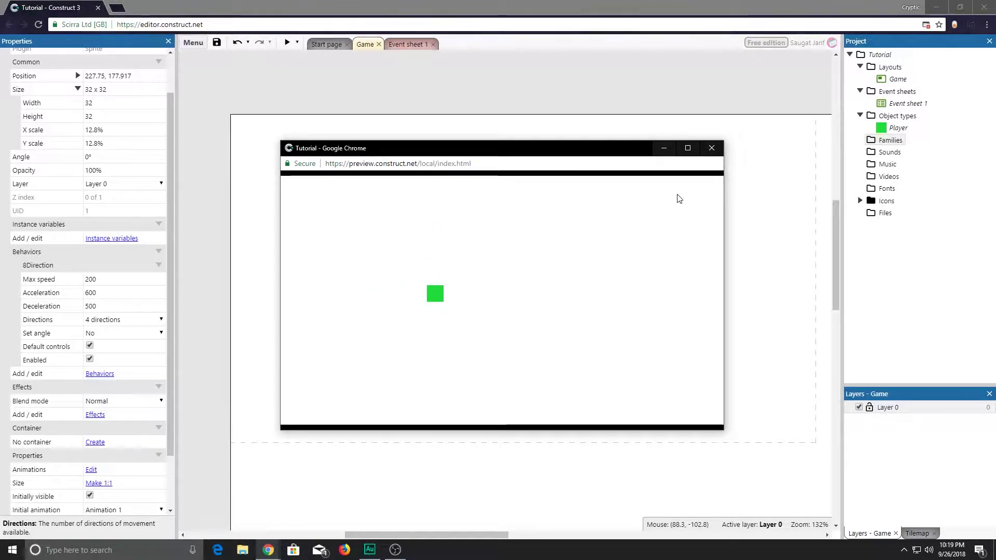
left_click(712, 149)
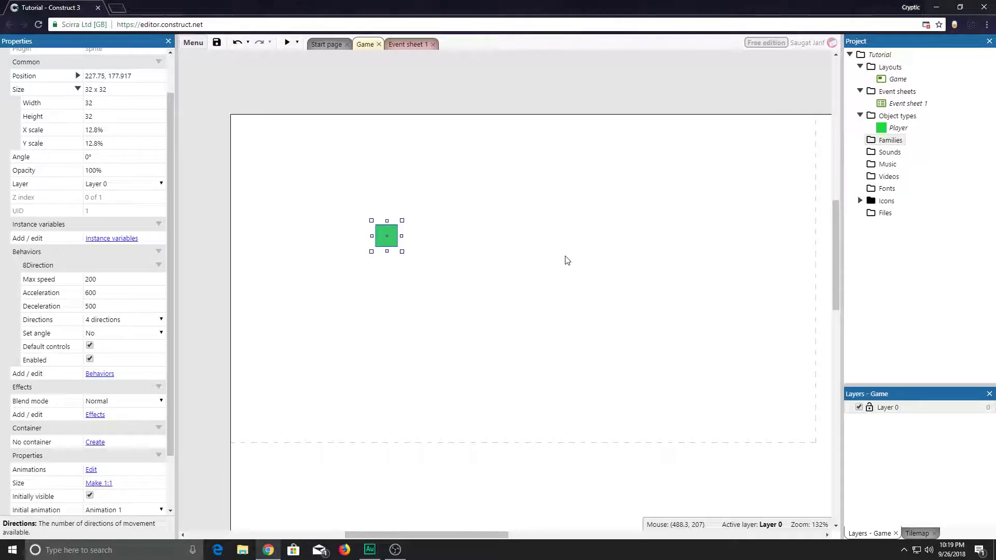
Deselect the Player and switch from the Game layout to the empty Event sheet 1.
left_click(449, 275)
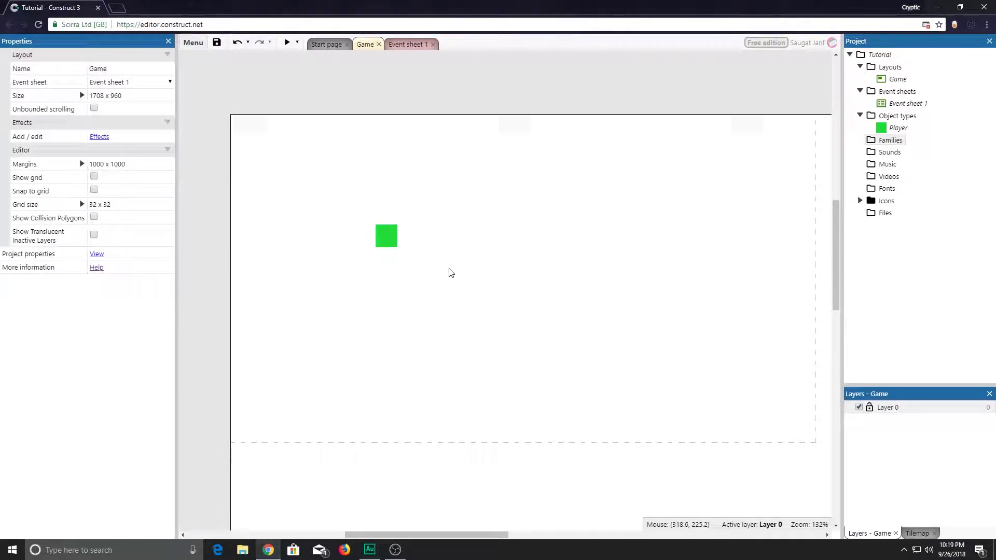
left_click(405, 46)
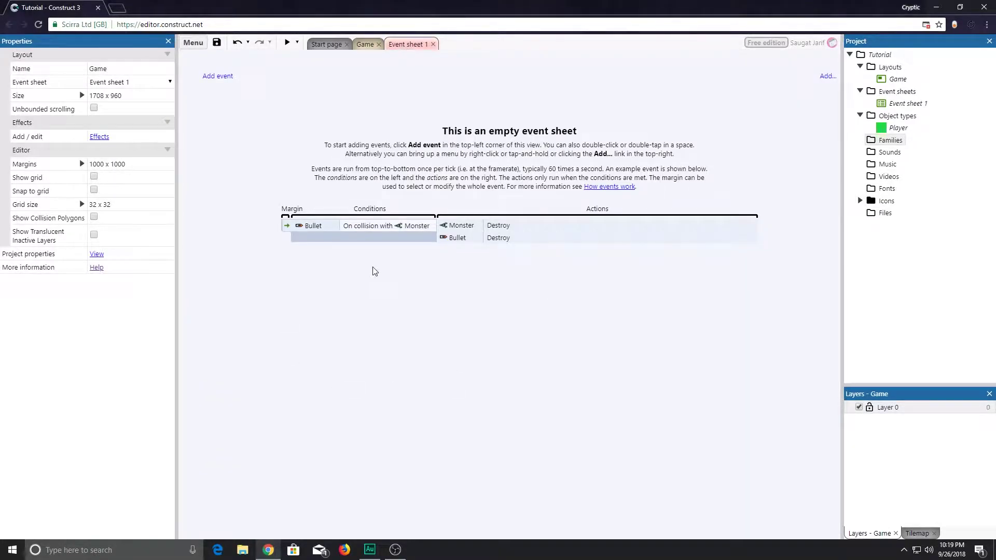
left_click(365, 44)
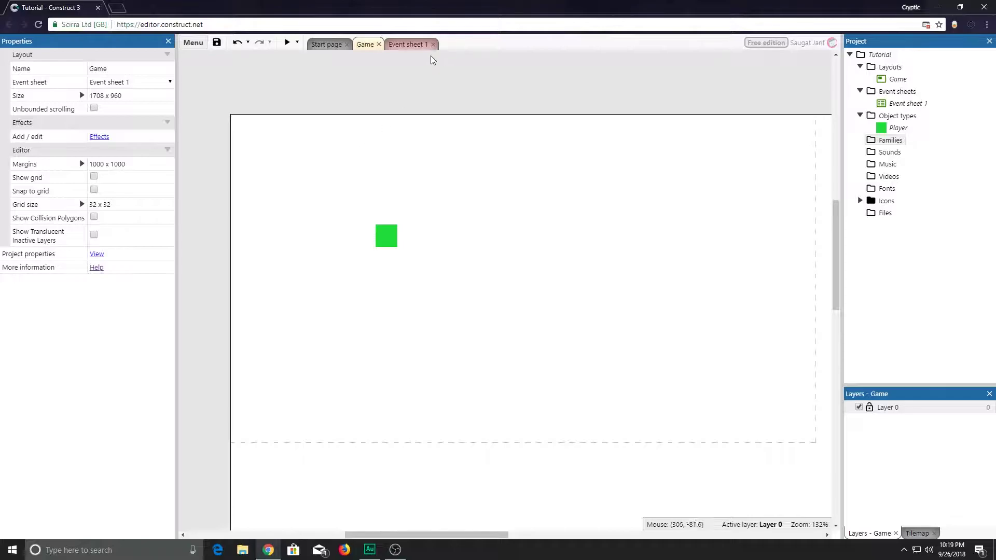
left_click(403, 45)
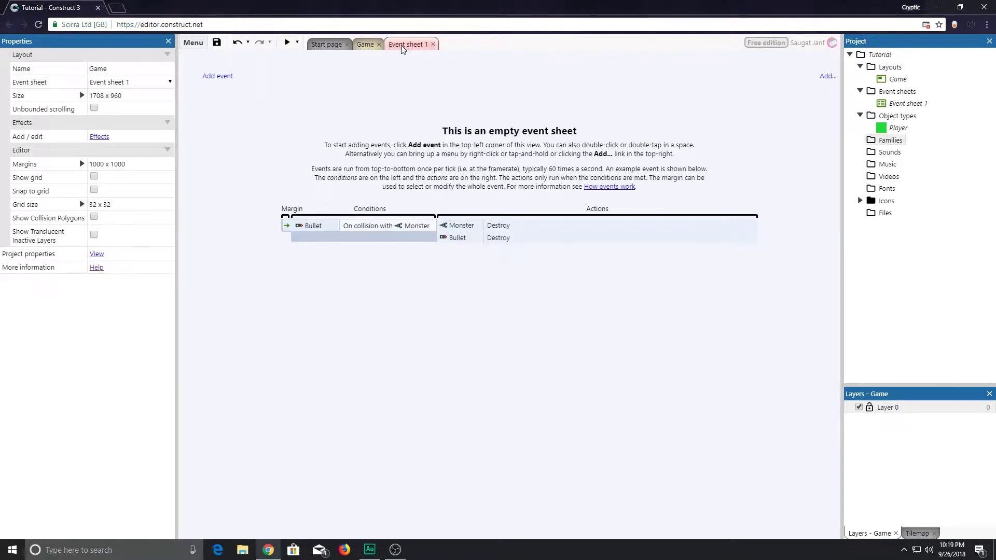
Create the sheet's first event with a System 'Every tick' condition.
left_click(217, 76)
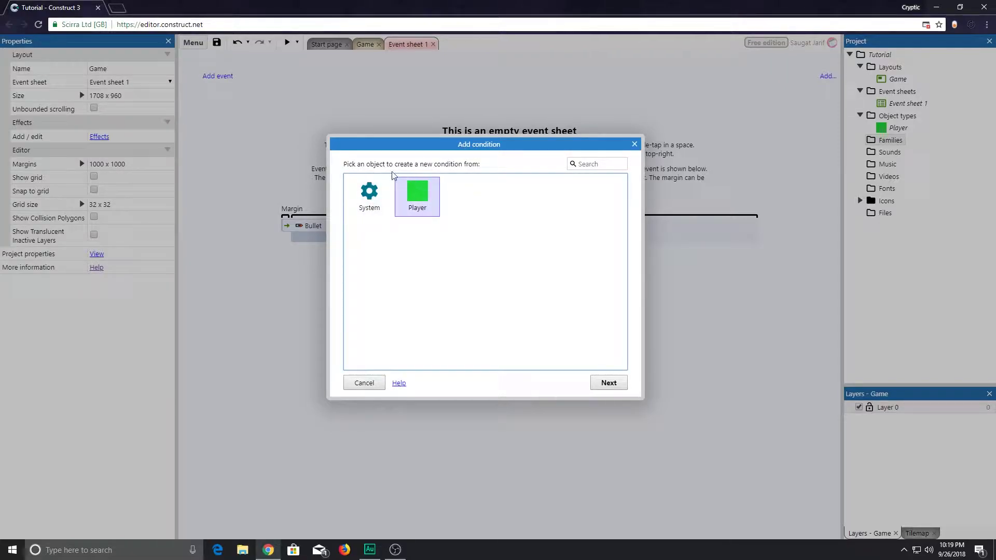
double_click(372, 192)
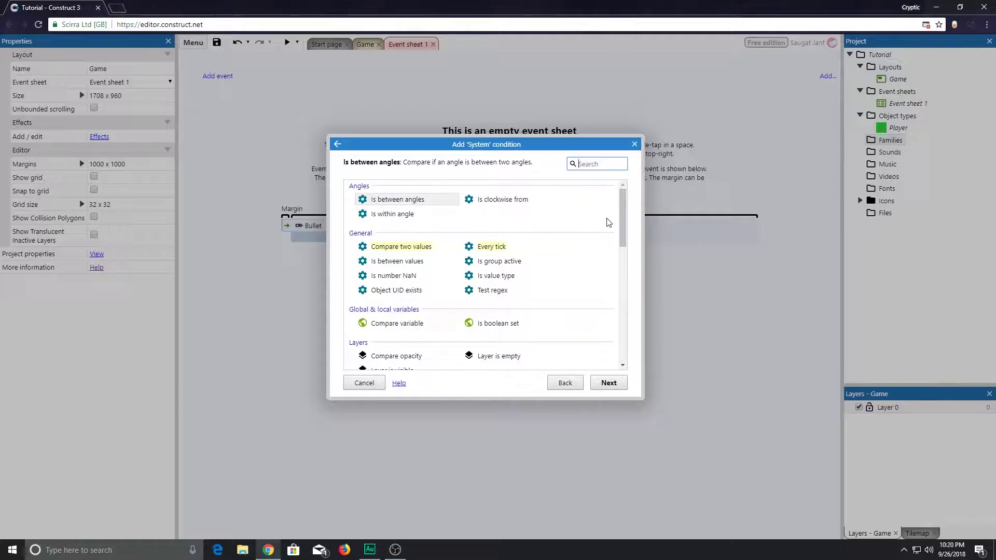
type("tick")
key("Return")
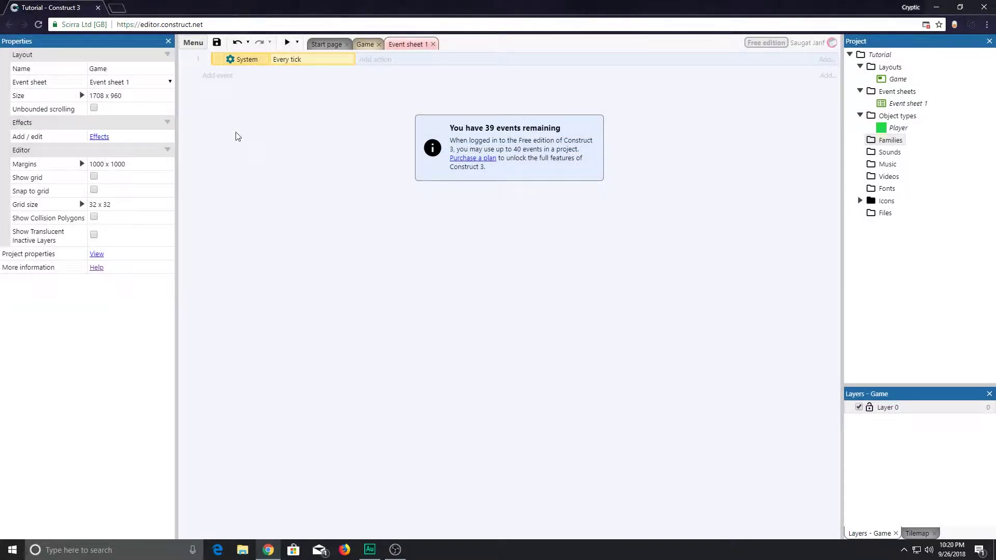
scroll(402, 205, "up", 5, "ctrl")
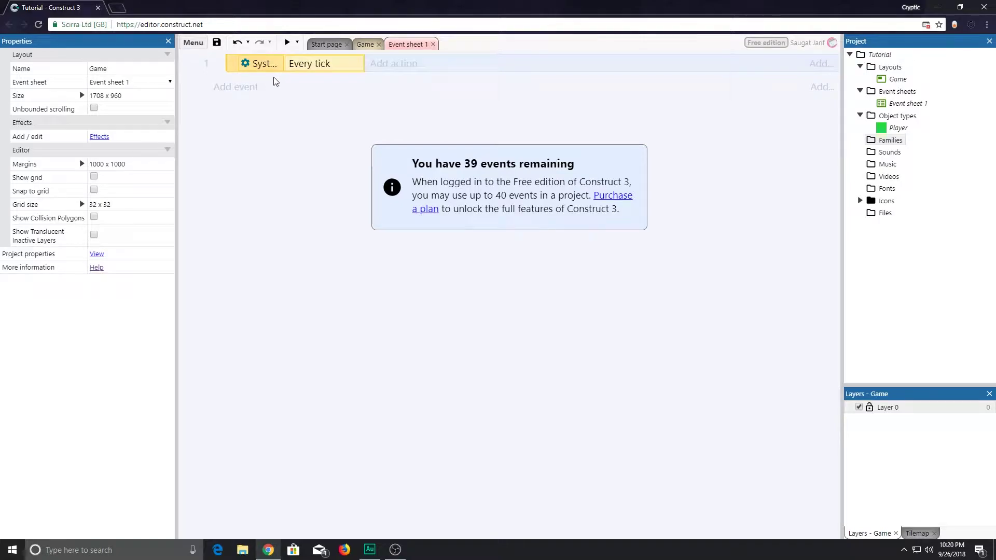
Widen the condition column, then try the Player's Set angle toward position action and cancel it.
left_click_drag(284, 62, 304, 62)
left_click(396, 63)
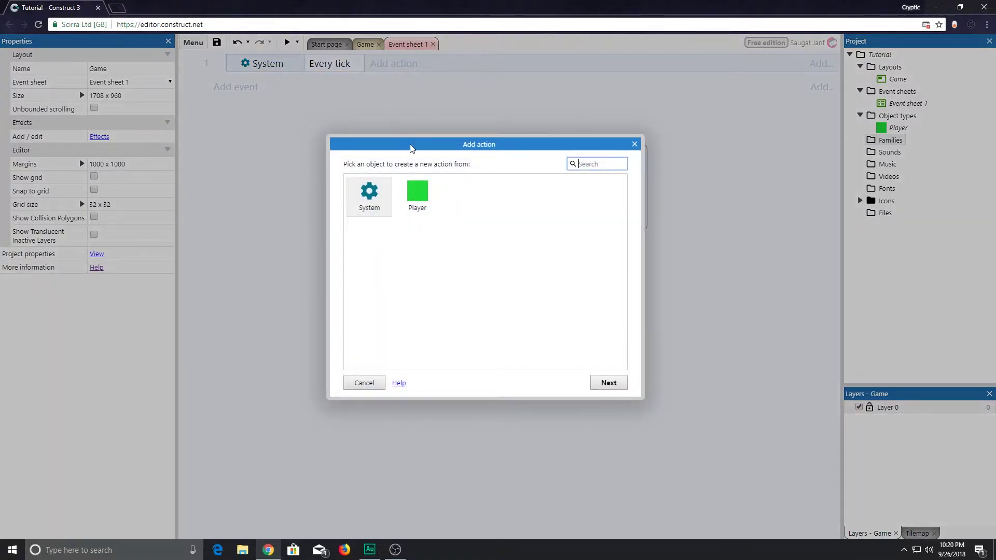
double_click(418, 198)
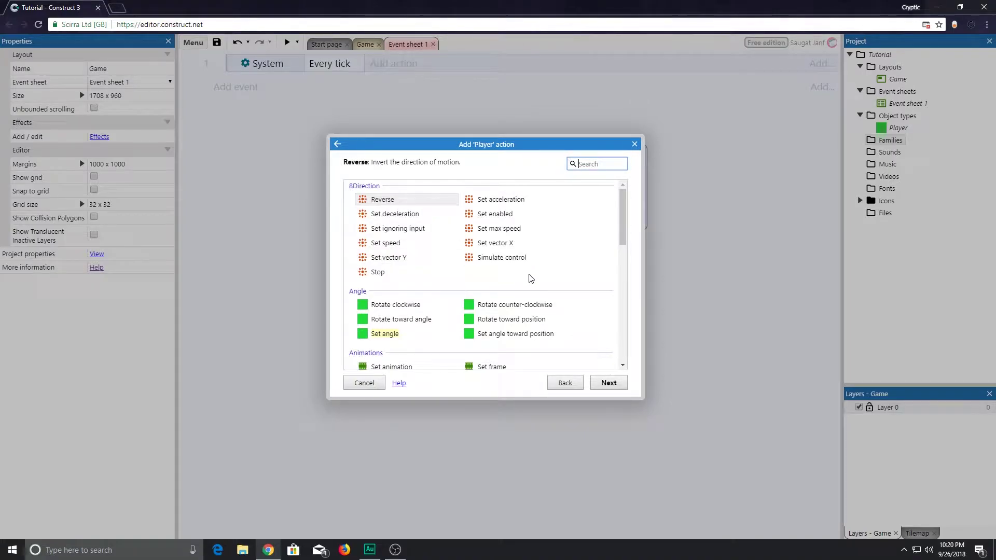
scroll(494, 285, "down", 3)
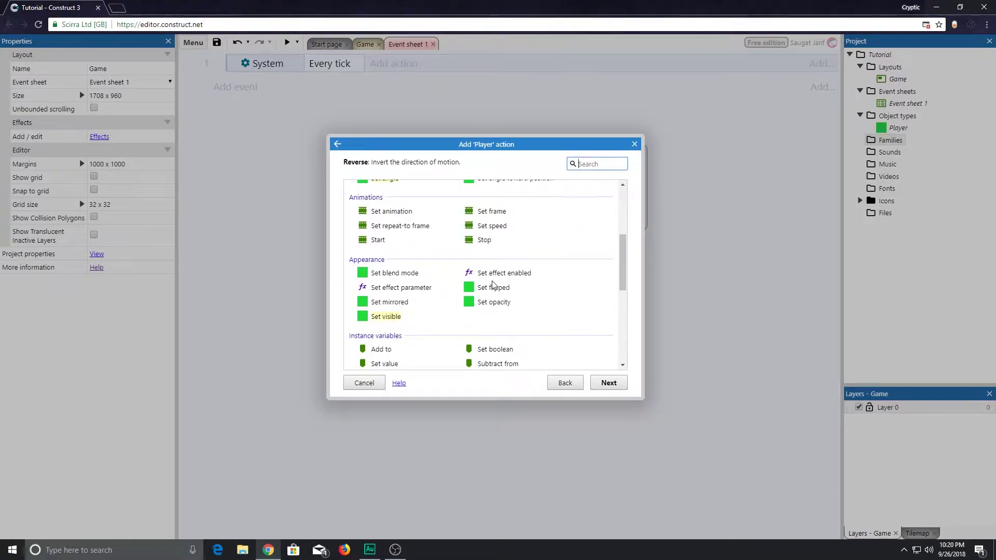
scroll(494, 285, "up", 2)
double_click(493, 282)
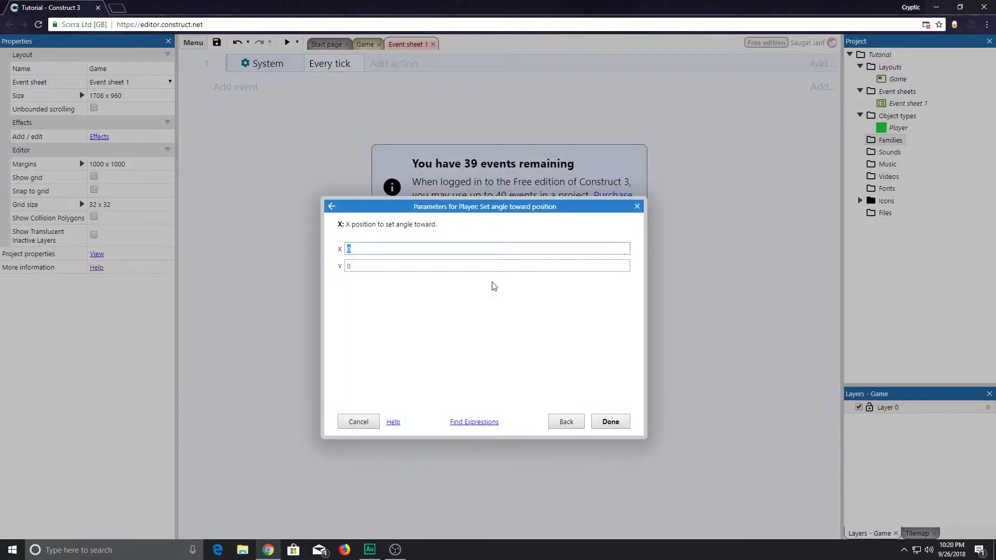
left_click(361, 227)
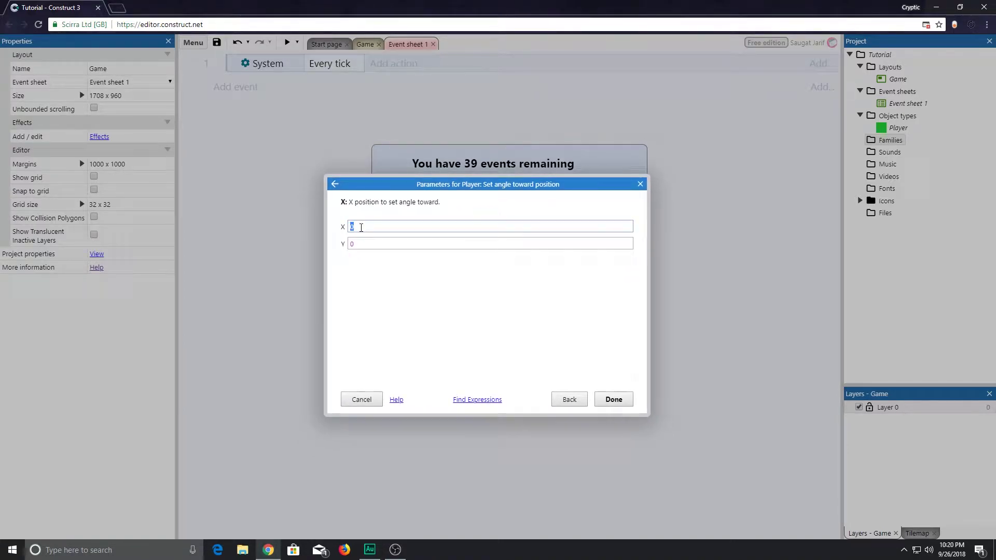
left_click(355, 244)
left_click(356, 399)
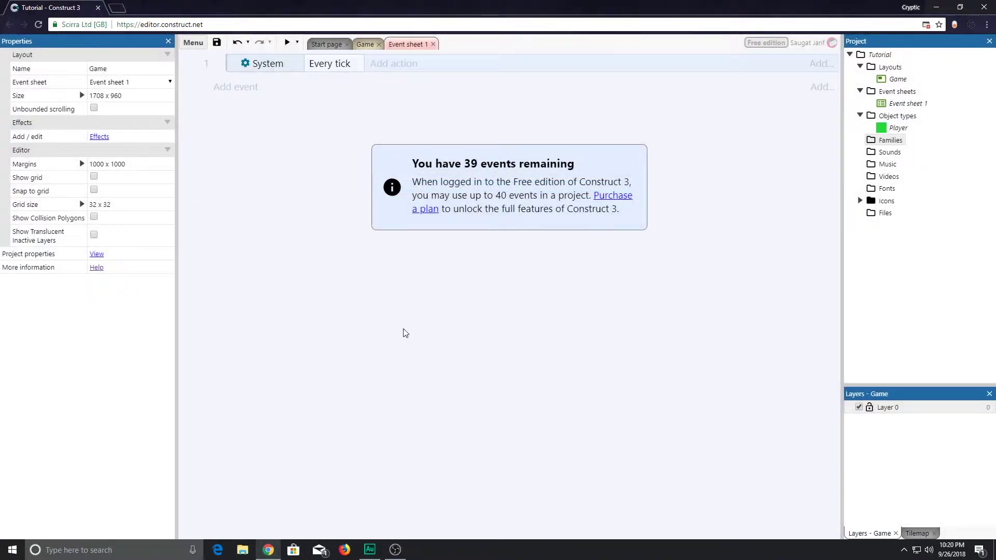
Insert a Mouse object into the project from the Game layout.
left_click(365, 44)
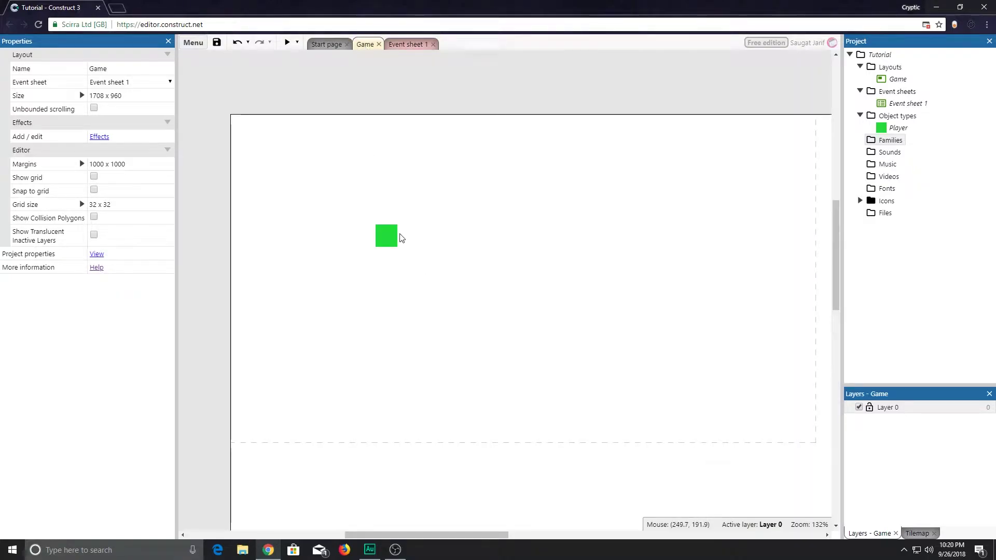
middle_click_drag(500, 254, 549, 260)
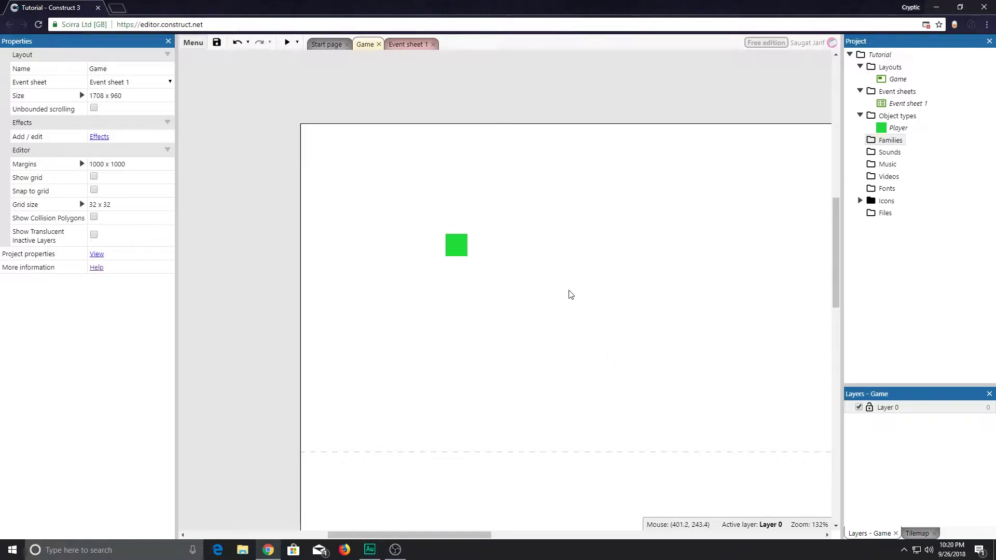
right_click(525, 185)
left_click(529, 190)
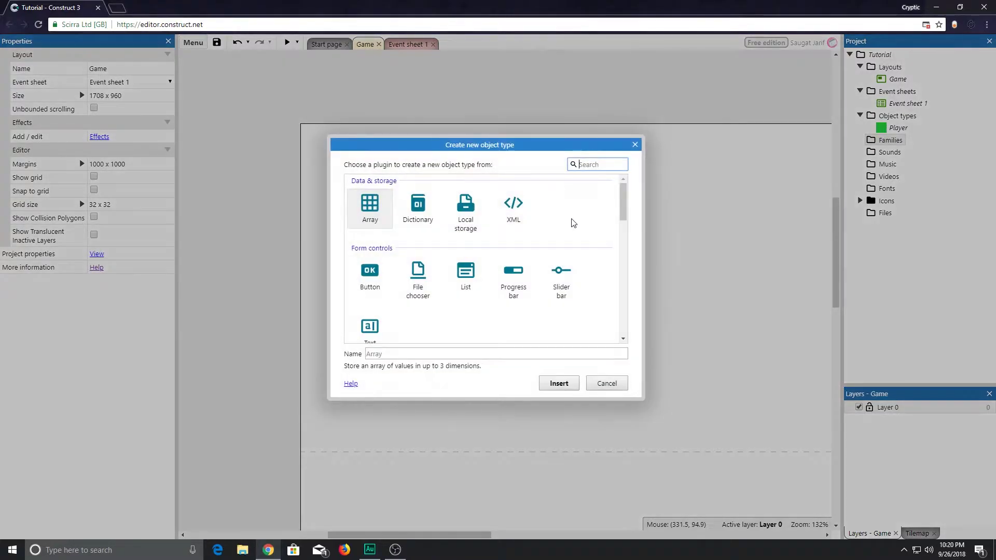
left_click_drag(618, 197, 618, 258)
left_click(465, 267)
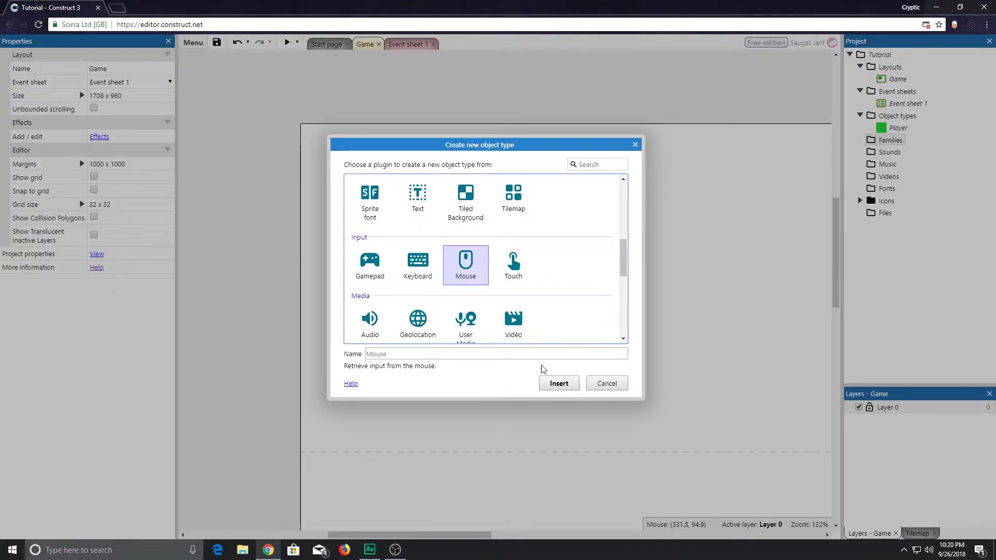
left_click(557, 384)
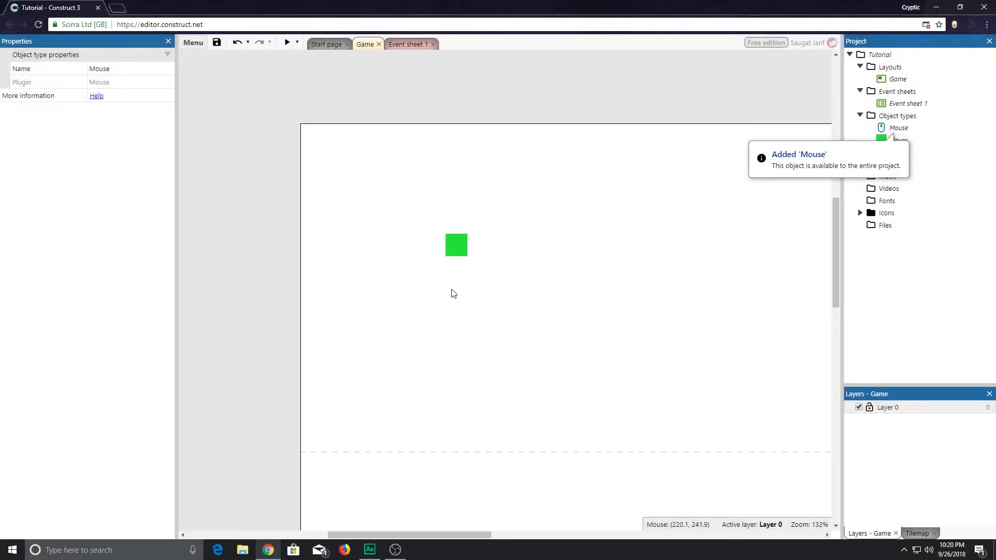
Add a Player 'Set angle toward position' action to the Every tick event.
left_click(407, 44)
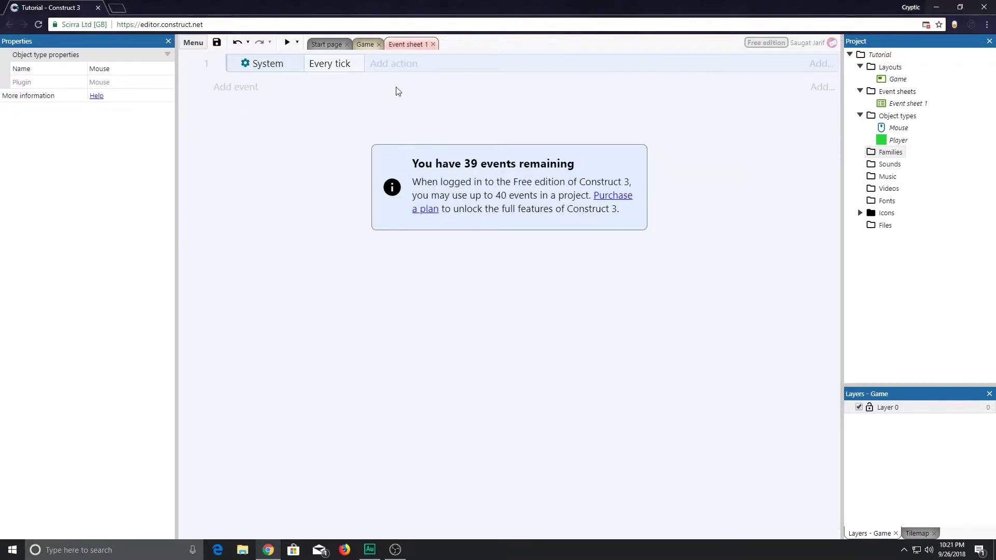
left_click(390, 65)
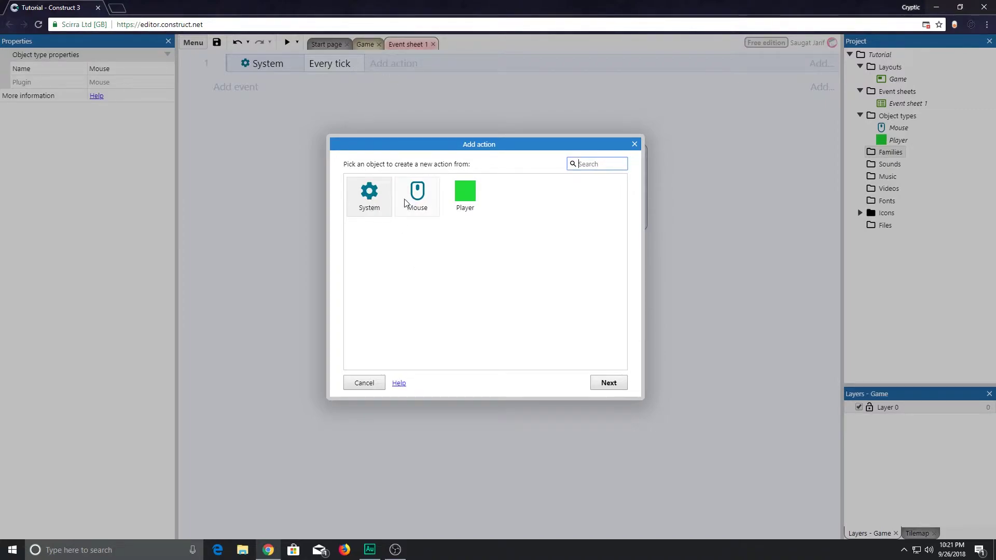
double_click(473, 203)
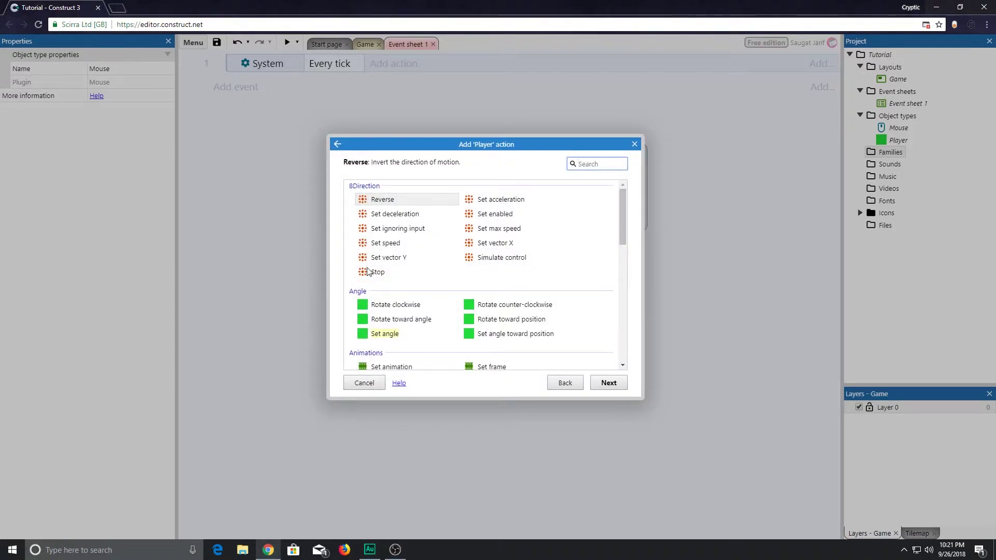
scroll(622, 218, "down", 3)
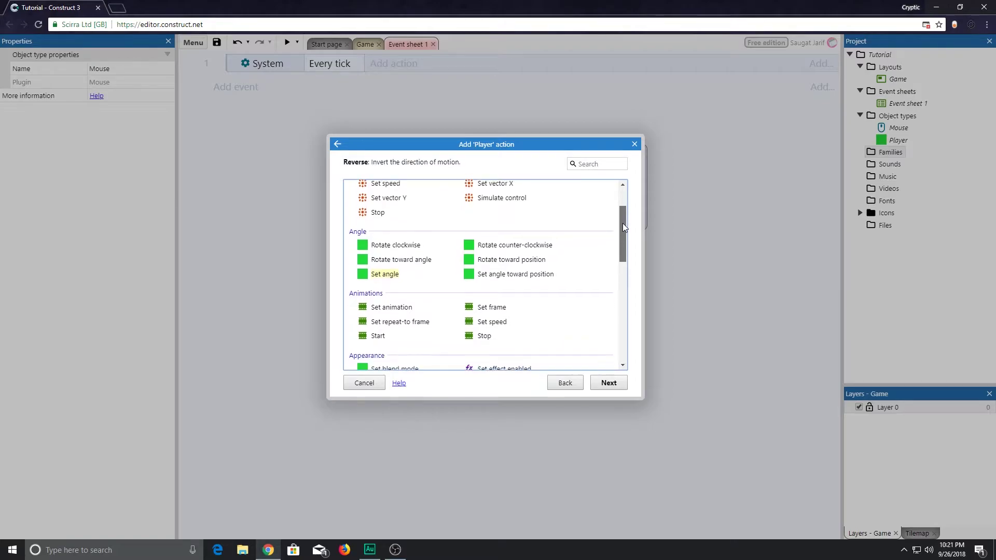
left_click(487, 270)
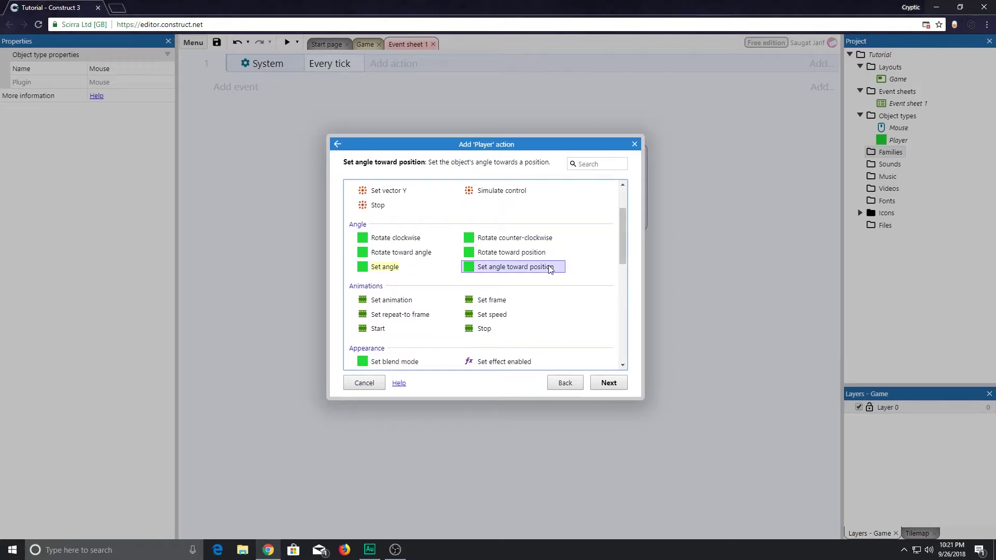
double_click(550, 268)
Set the action's X to Mouse.X and Y to Mouse.Y, and confirm it.
left_click(381, 236)
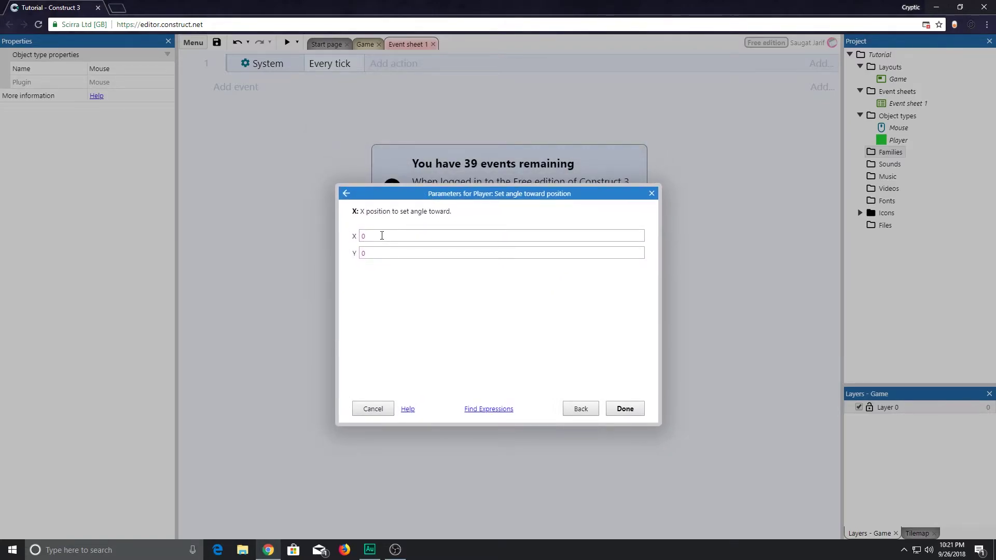
type("mo")
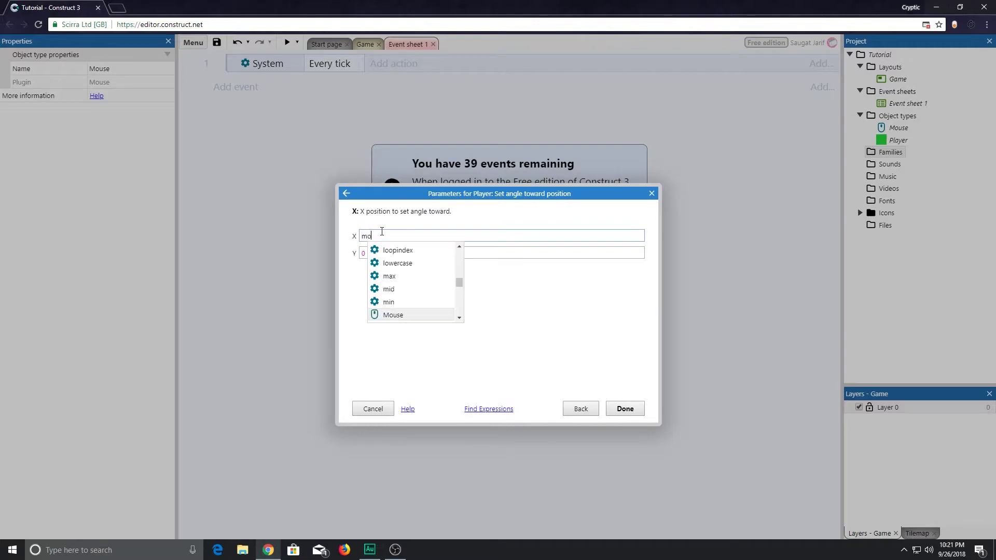
key("Tab")
type(".X")
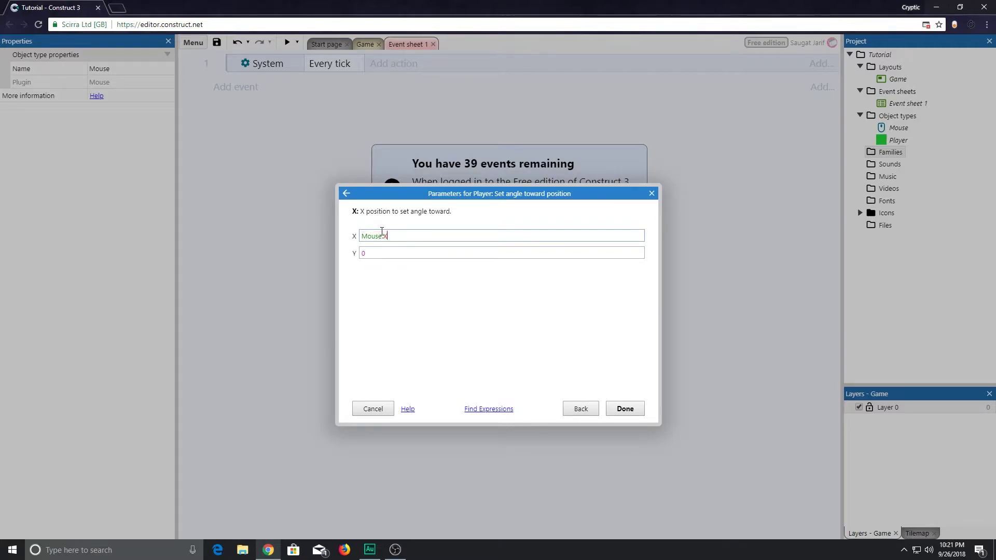
left_click(378, 254)
type("mo")
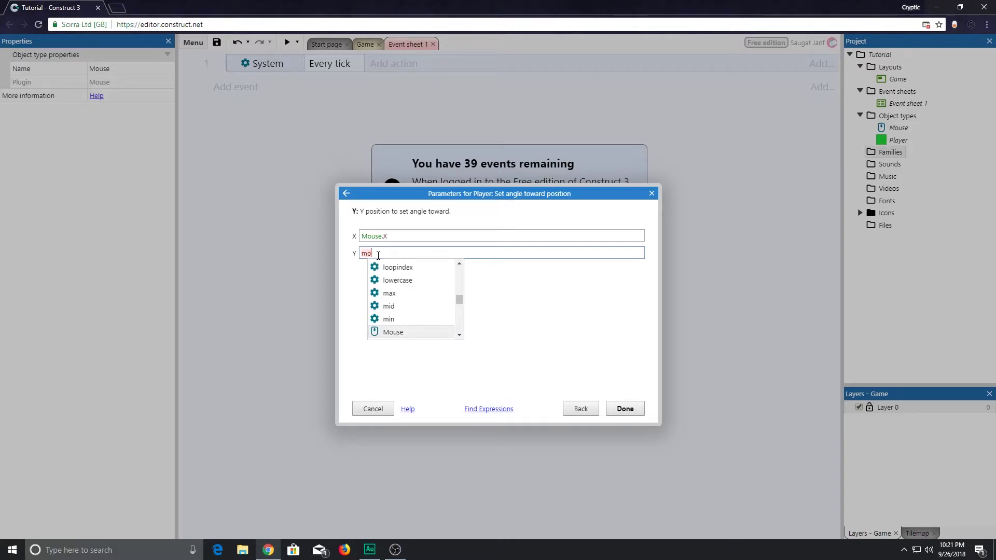
key("Tab")
type(".Y")
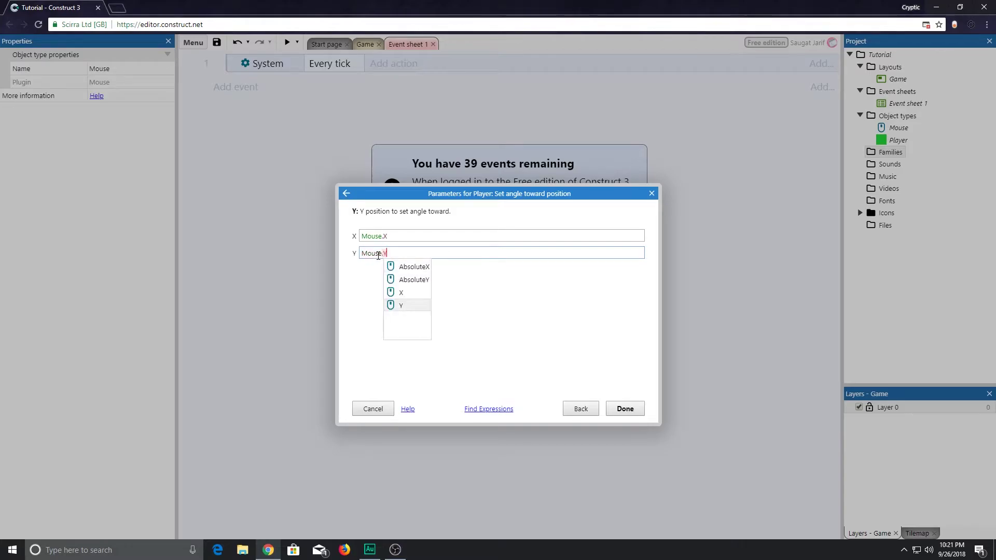
key("Tab")
left_click(641, 413)
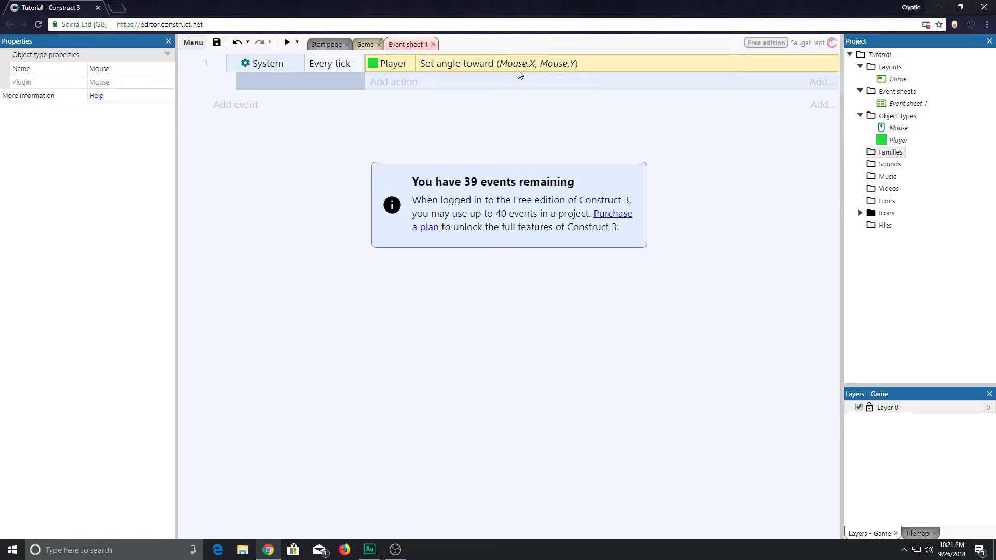
Run a preview from the Game layout, retrying past the blocked popup.
left_click(367, 45)
left_click(287, 42)
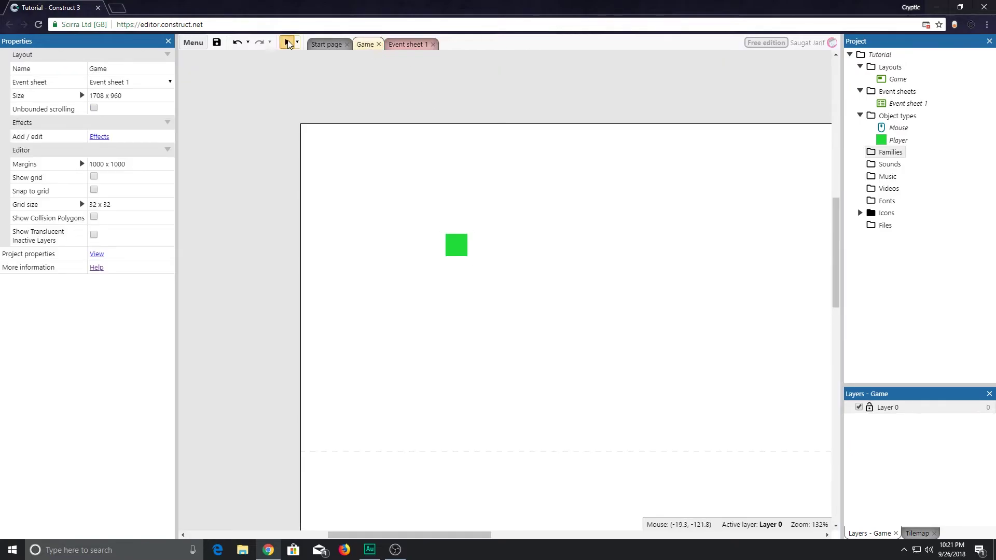
left_click(539, 319)
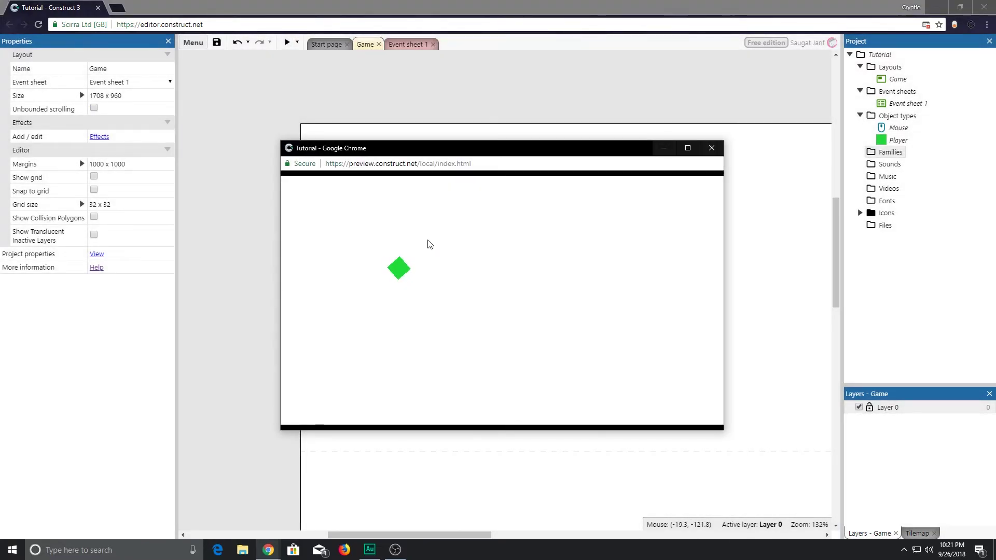